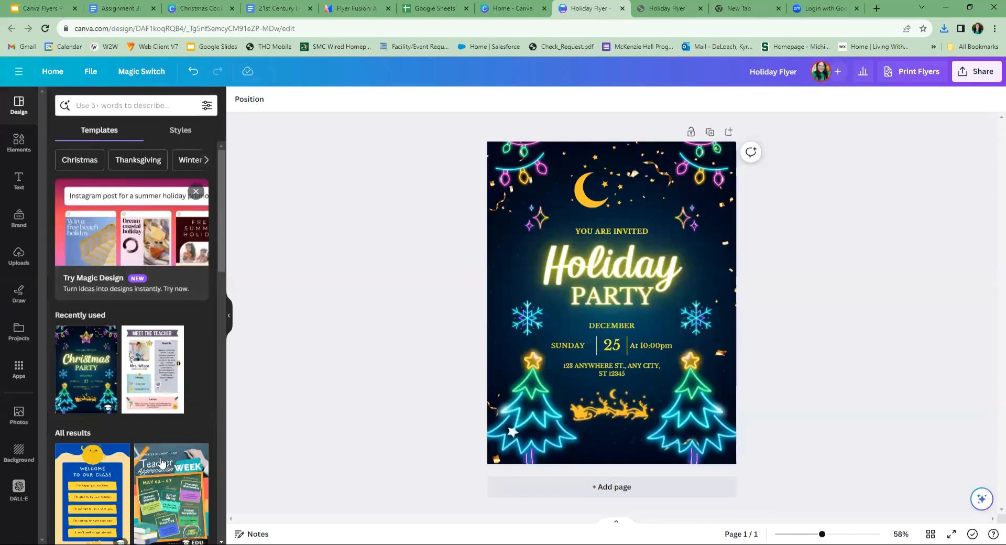
- Examine the elements, text styles, uploaded images, drawing tools and saved projects available for the flyer
left_click(23, 147)
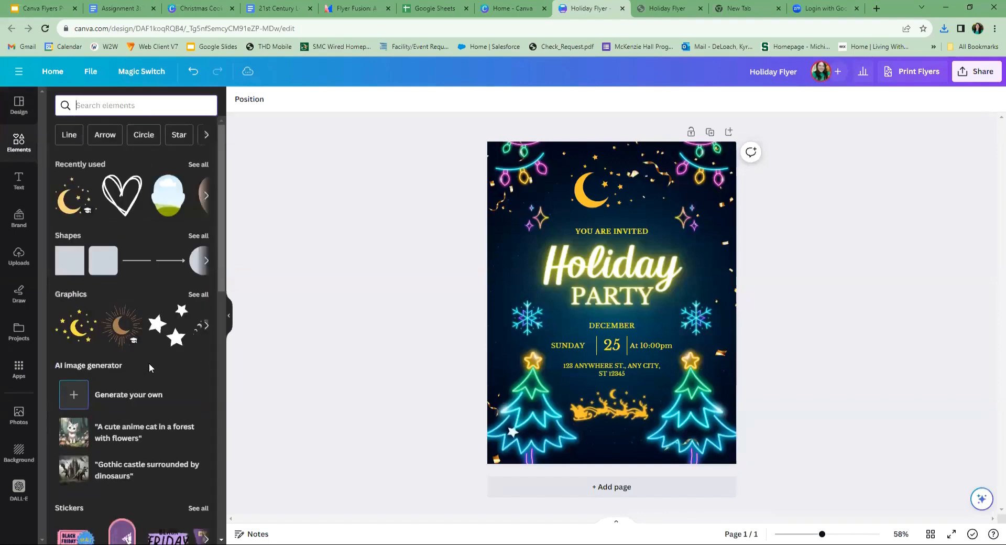
scroll(138, 388, "down", 5)
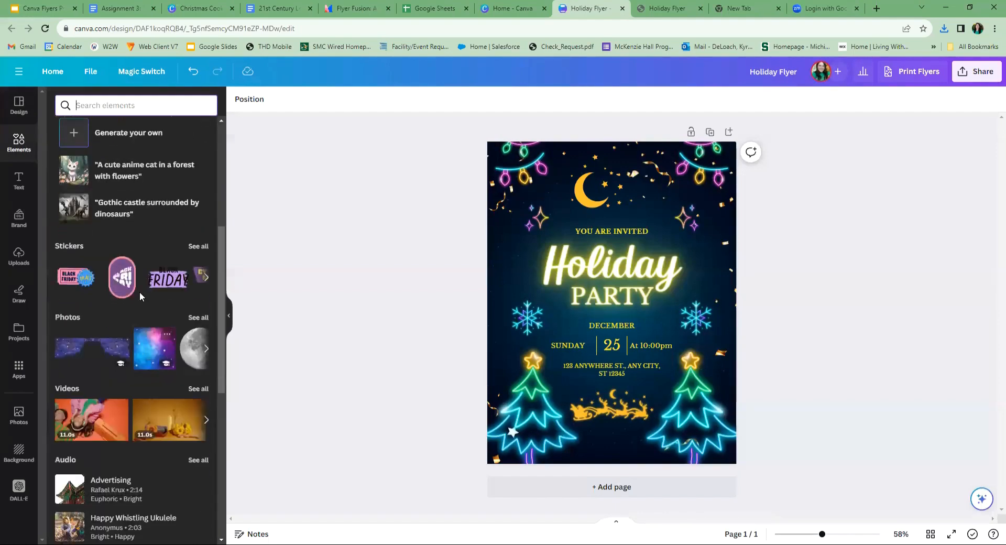
scroll(119, 259, "up", 5)
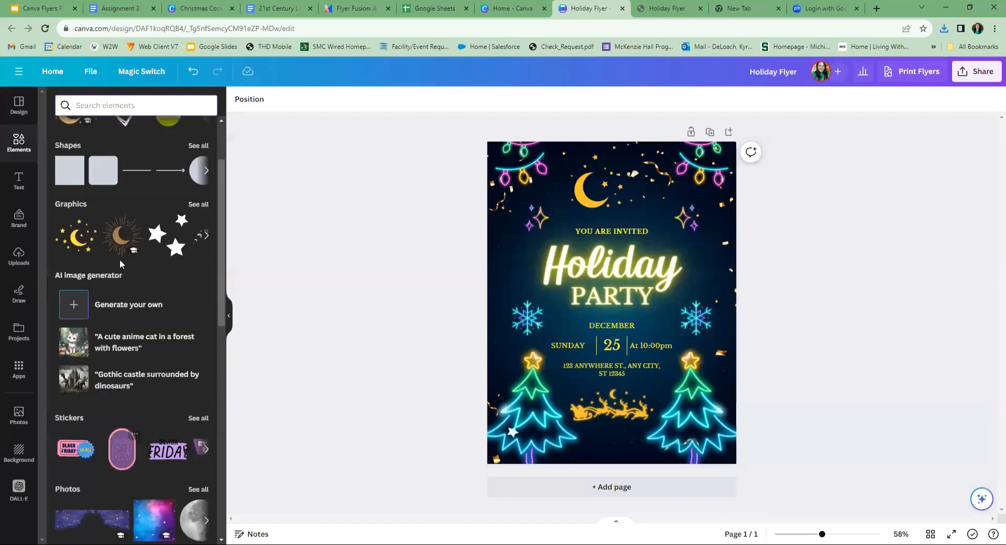
left_click(23, 186)
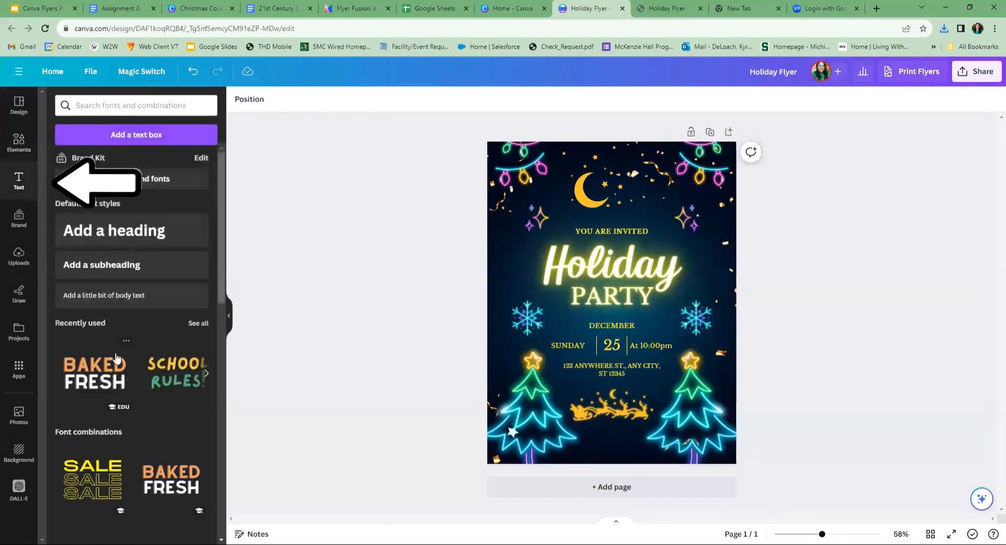
scroll(167, 386, "down", 3)
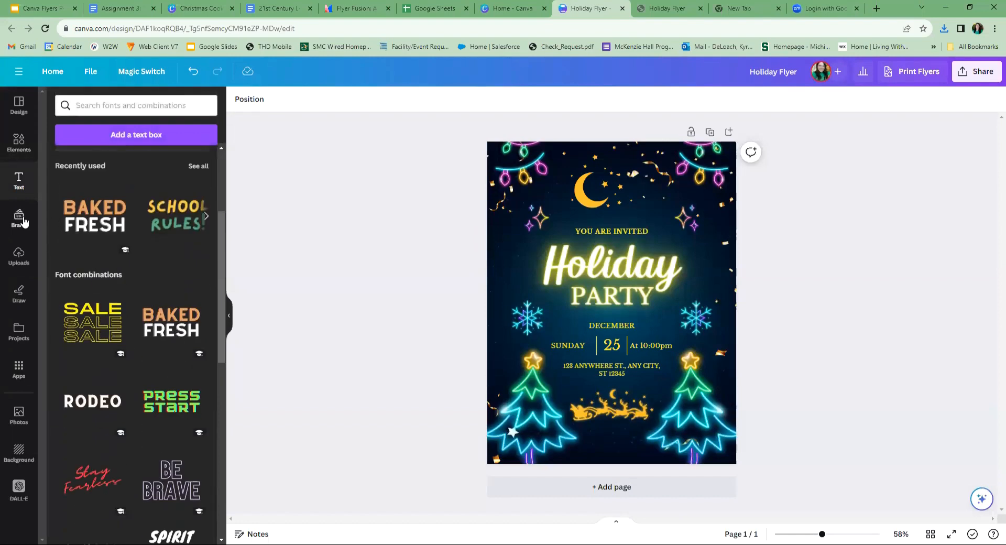
left_click(18, 254)
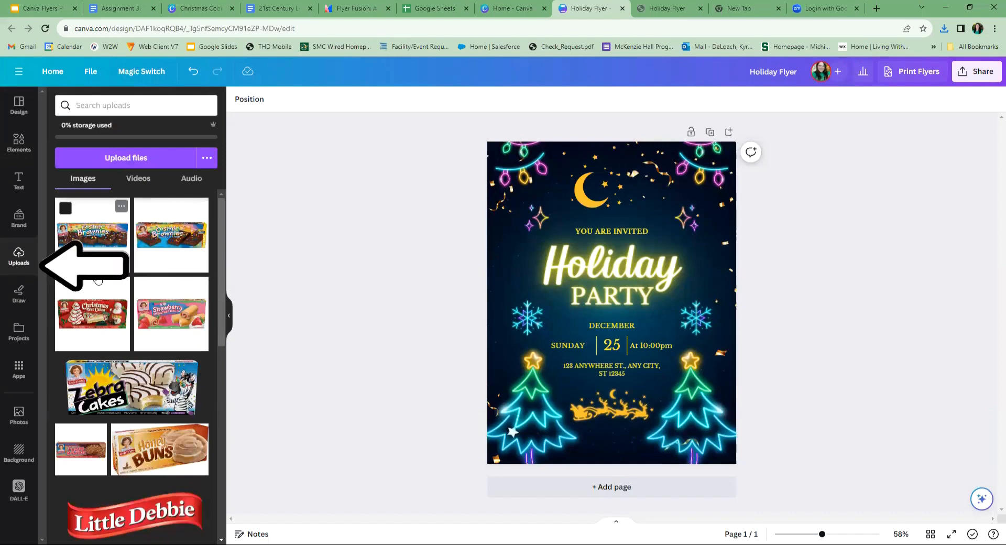
left_click(18, 294)
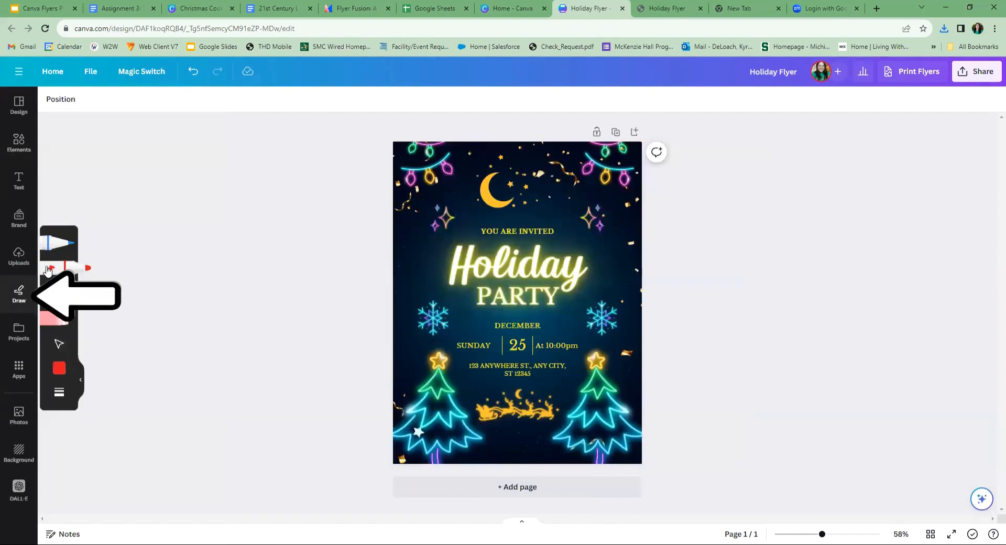
left_click(20, 334)
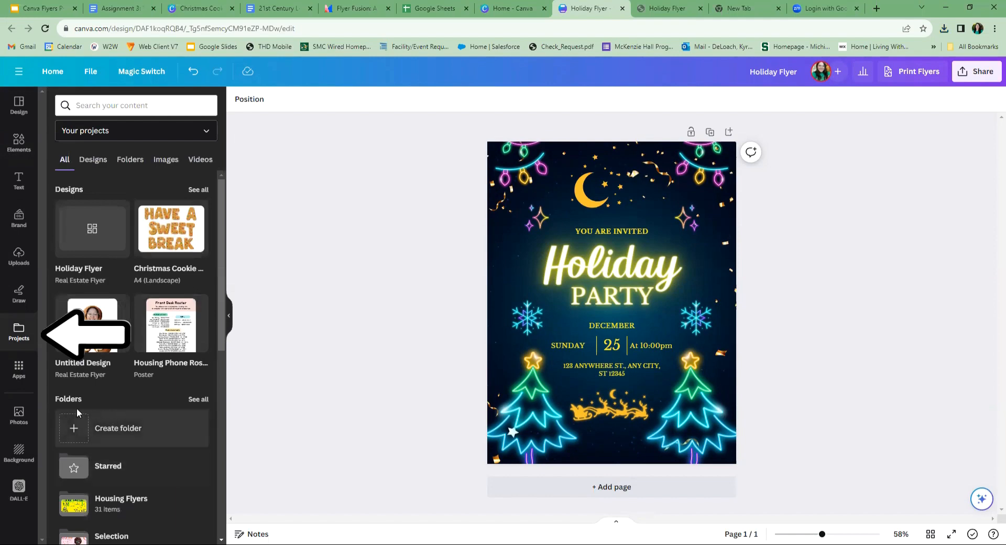
- Search the apps for "qr code", open the QR Code app and expand its customization options
left_click(18, 368)
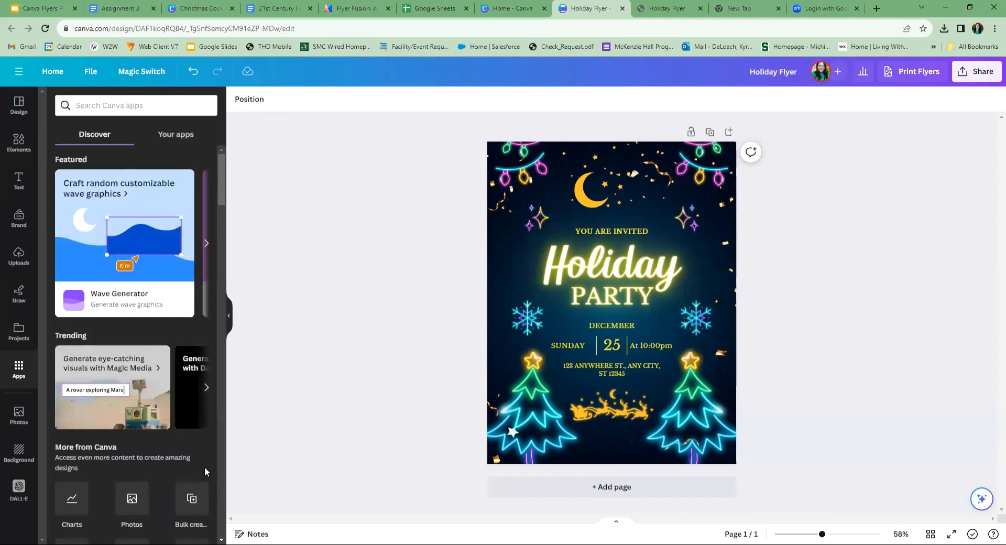
left_click(109, 106)
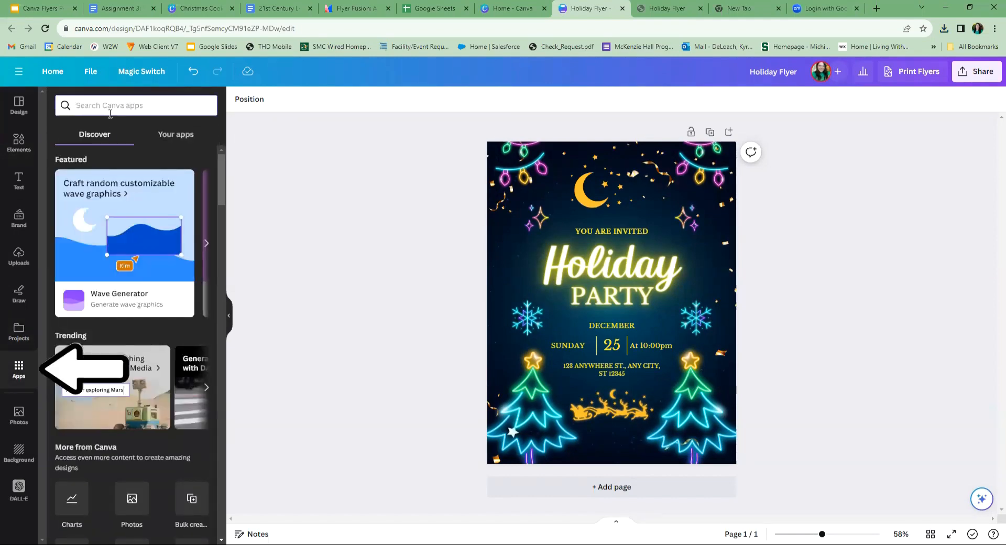
type("qr code")
key("Return")
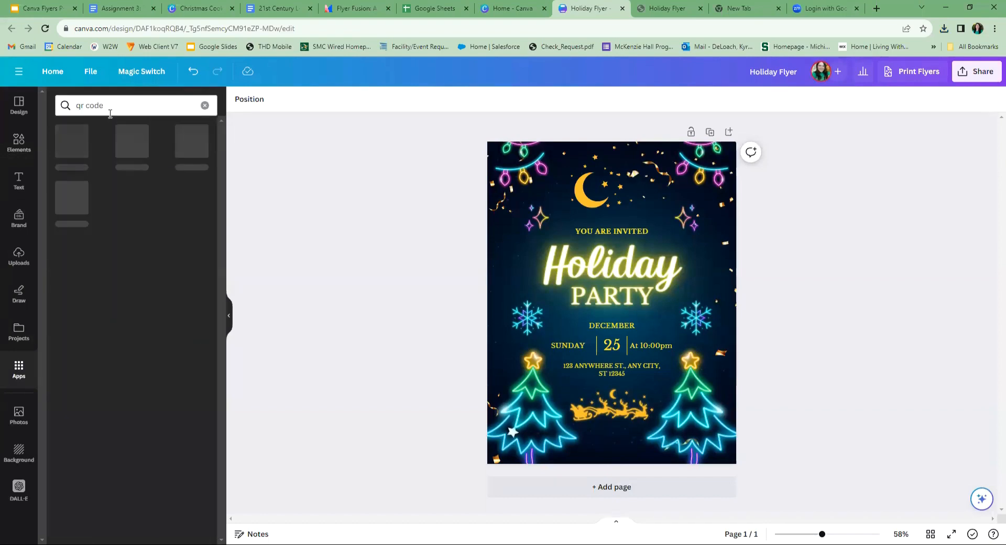
left_click(74, 149)
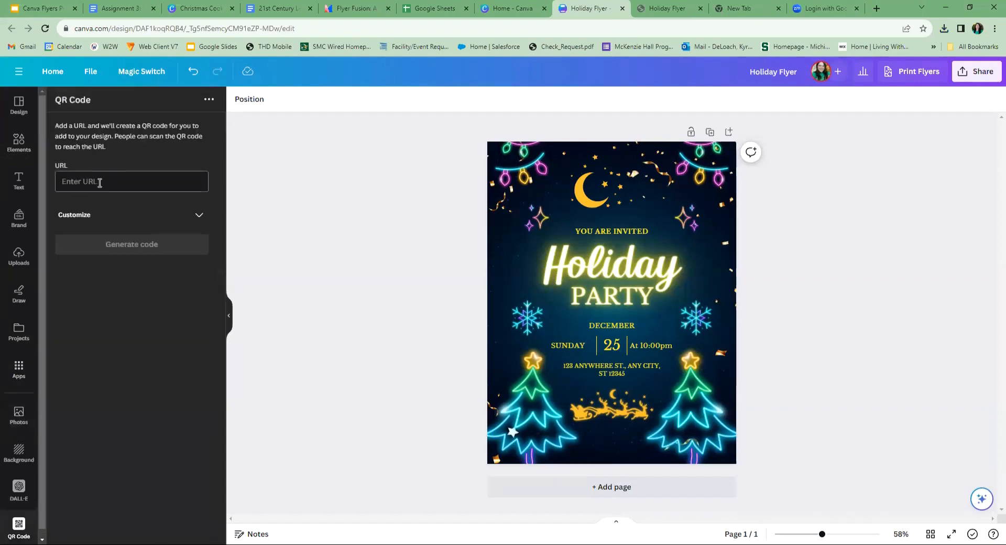
left_click(195, 214)
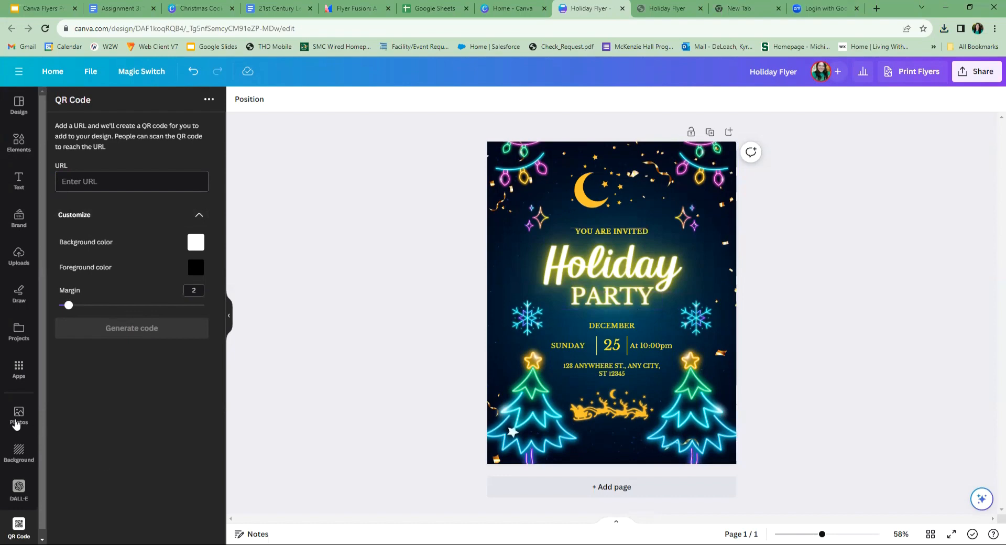
- Look through the stock photos and background choices, and return to the design templates
left_click(18, 417)
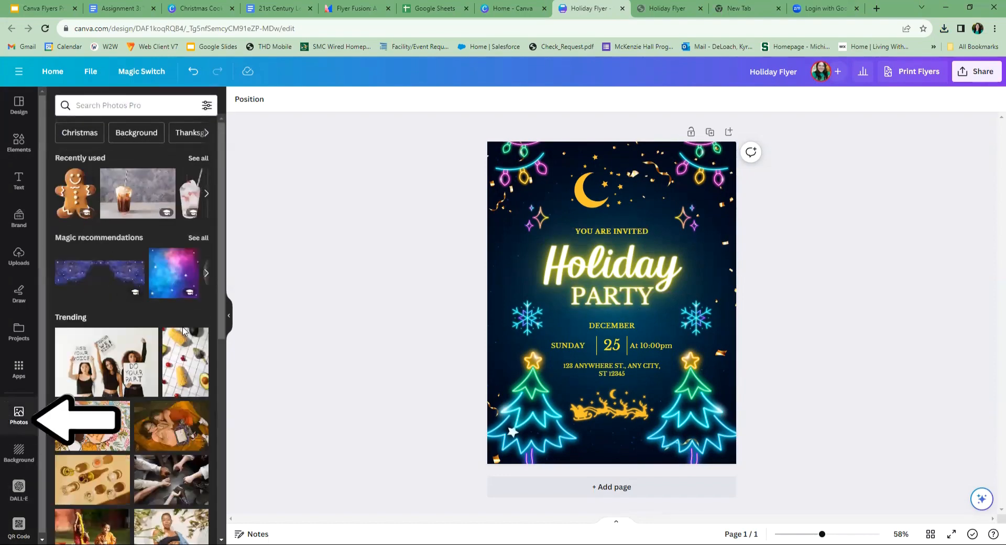
scroll(161, 288, "down", 1)
scroll(161, 289, "down", 2)
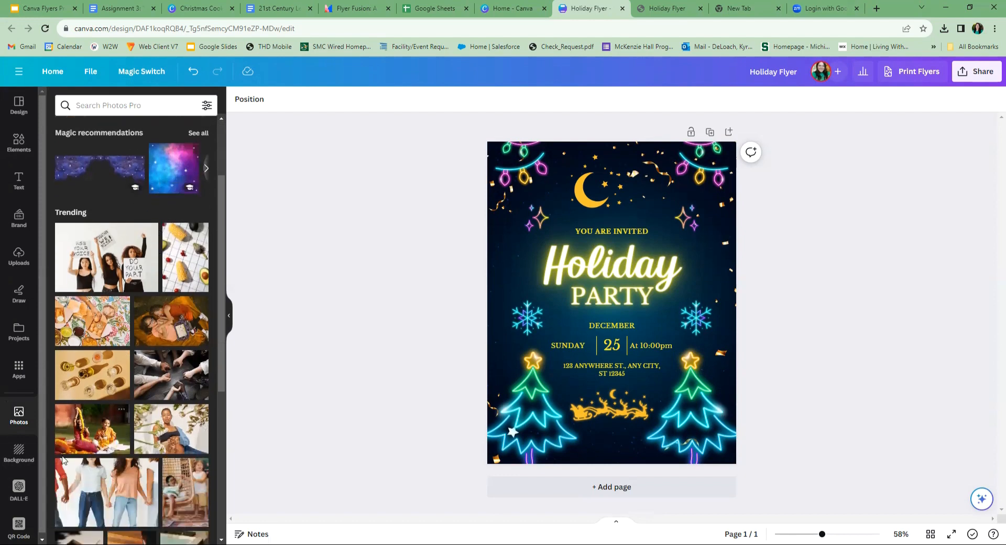
left_click(19, 451)
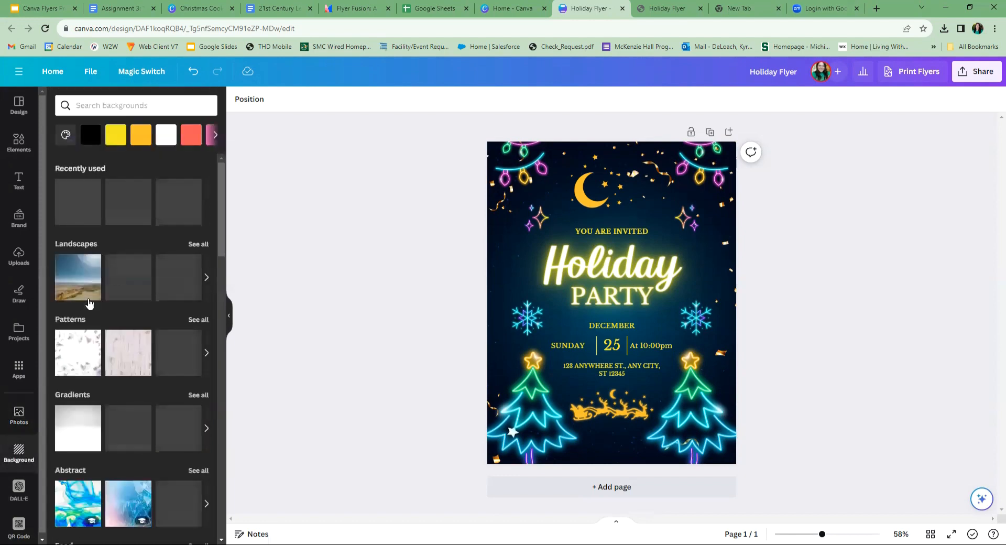
scroll(151, 391, "down", 1)
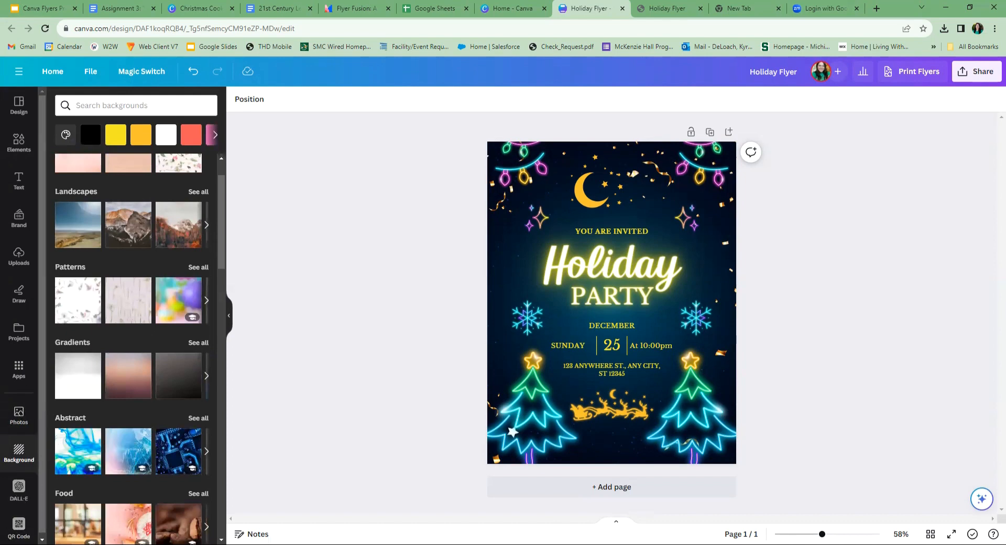
left_click(30, 107)
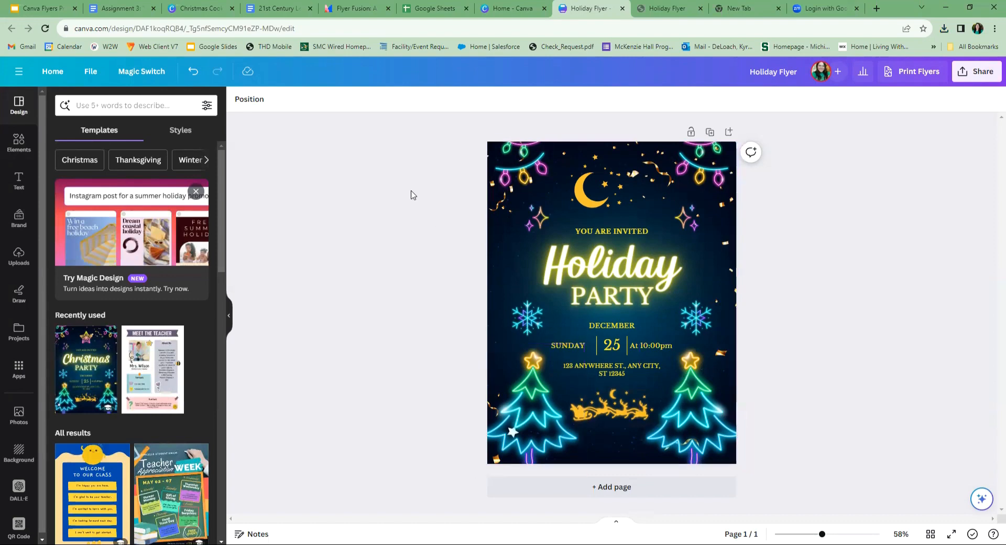
- Preview the Holiday Flyer resized to Presentation (16:9) with Magic Switch
left_click(142, 75)
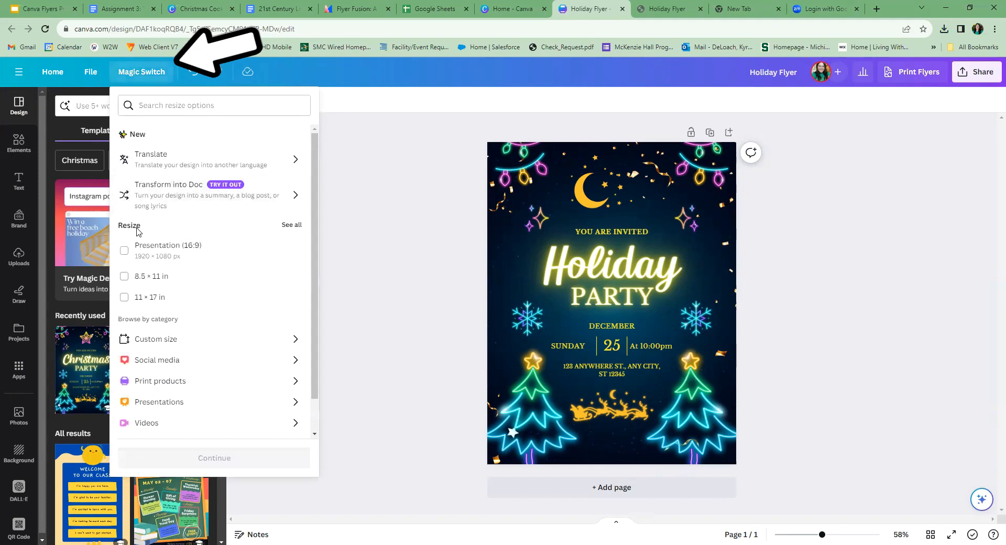
left_click(292, 226)
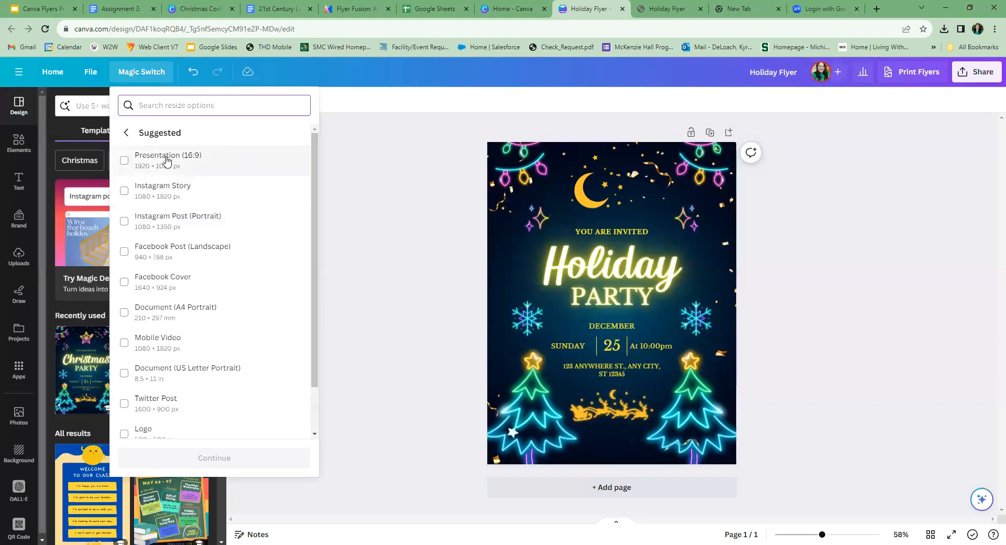
left_click(139, 162)
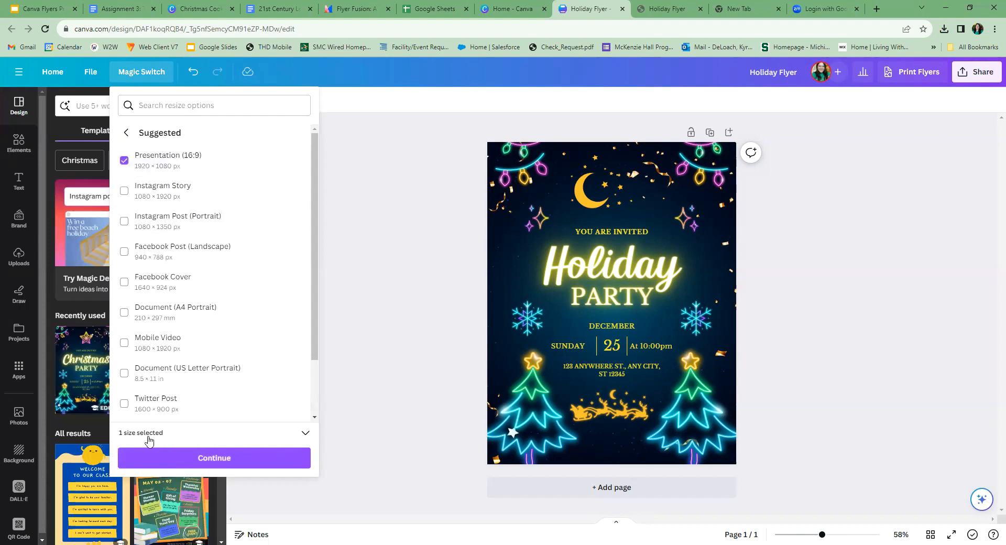
left_click(214, 457)
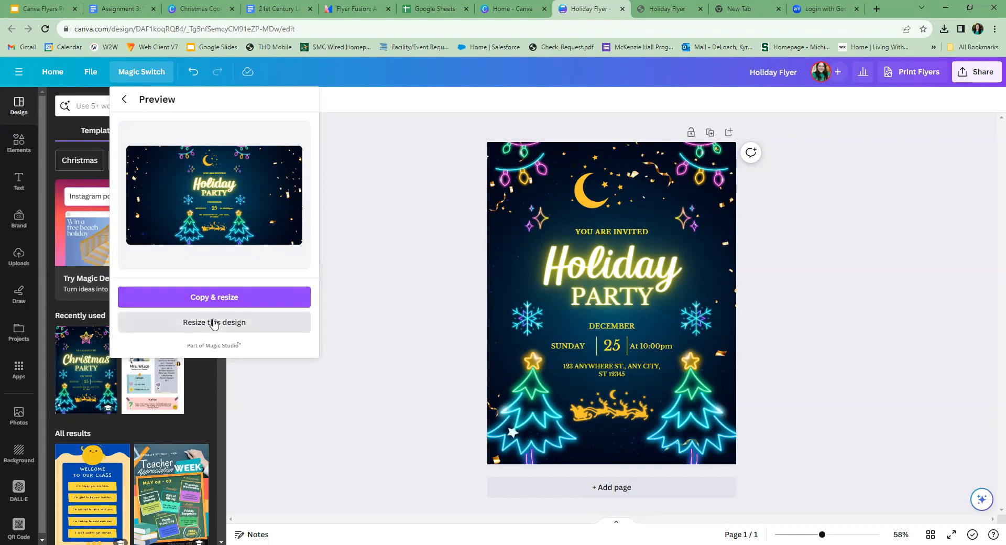
left_click(294, 322)
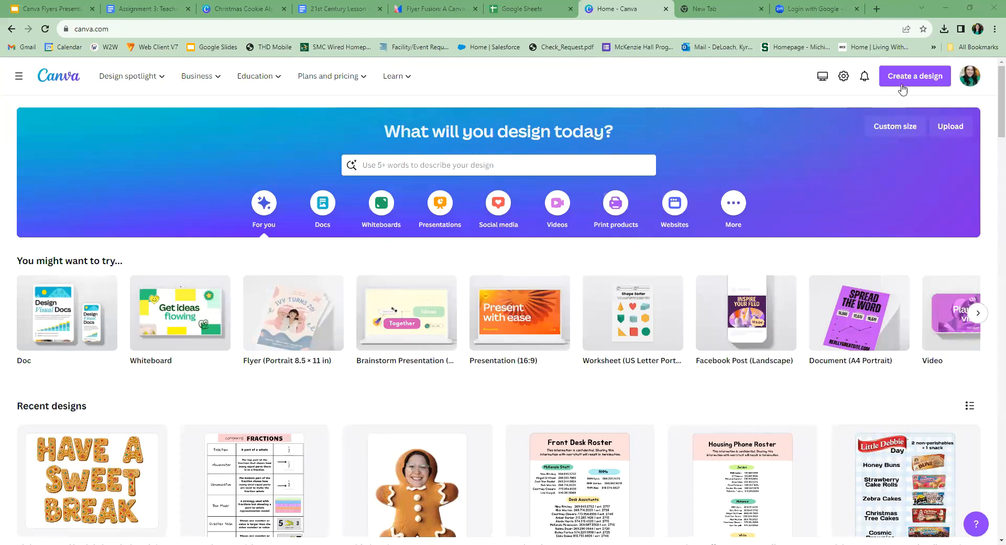
- Create a Flyer (Portrait 8.5 × 11 in) and apply the Black and Green Neon Christmas Party Flyer template, found by searching for "christmas"
left_click(904, 79)
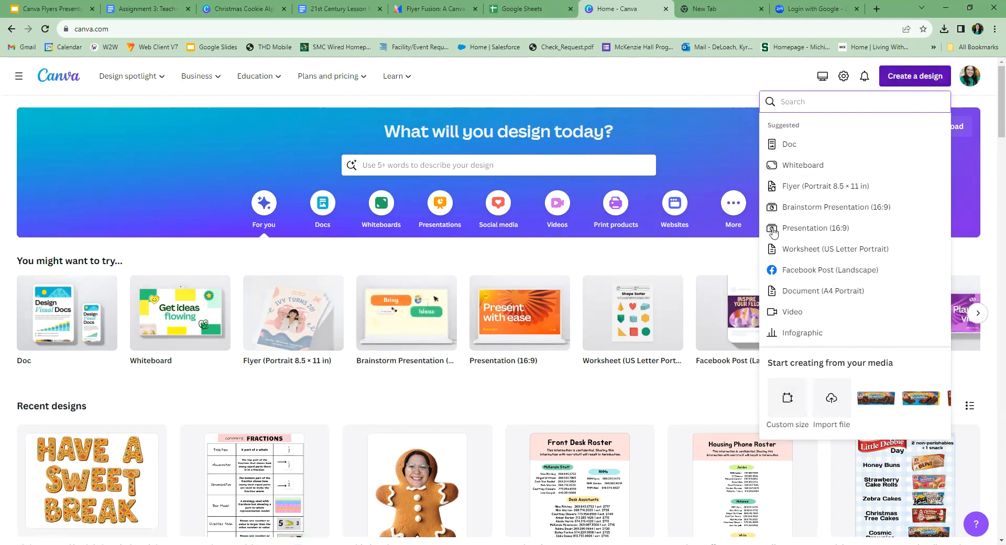
left_click(819, 190)
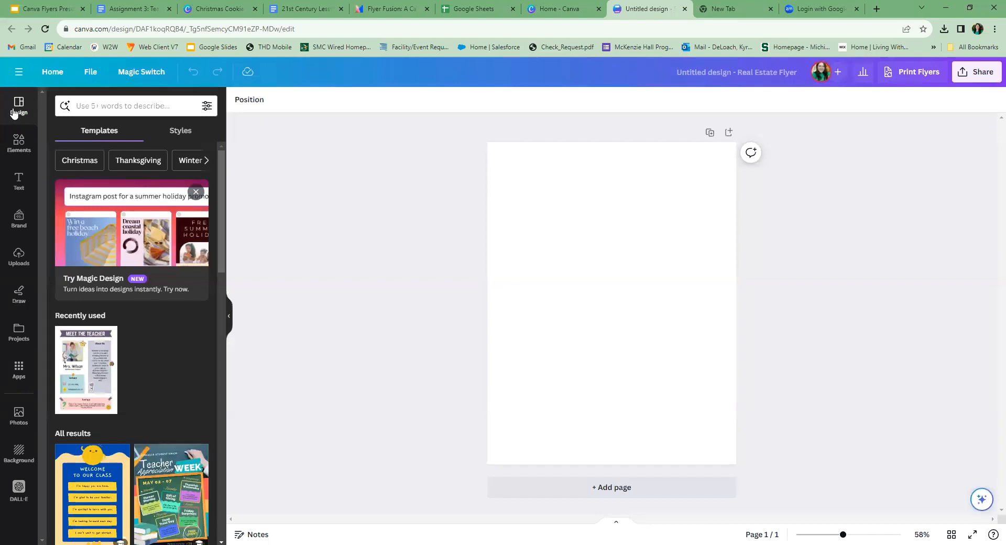
left_click(118, 104)
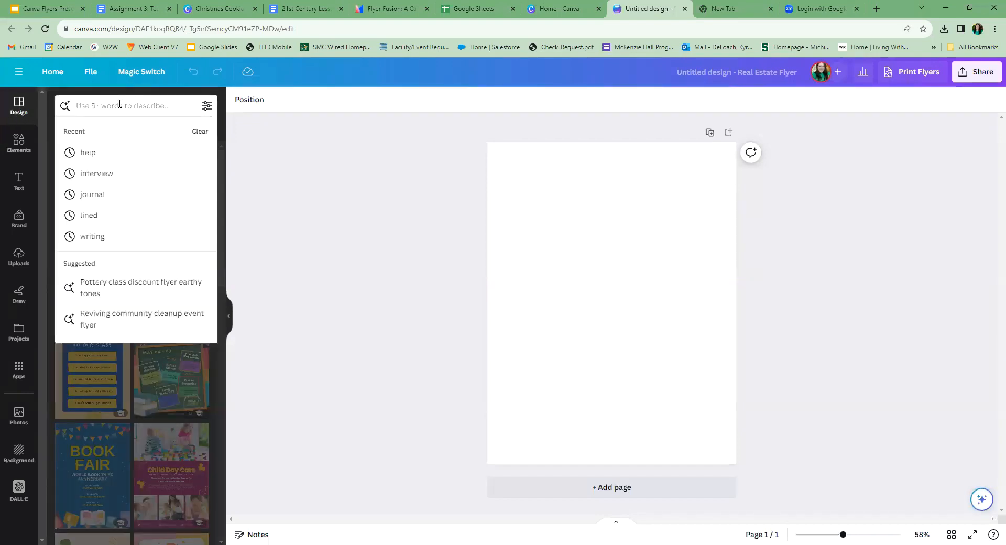
type("christmas")
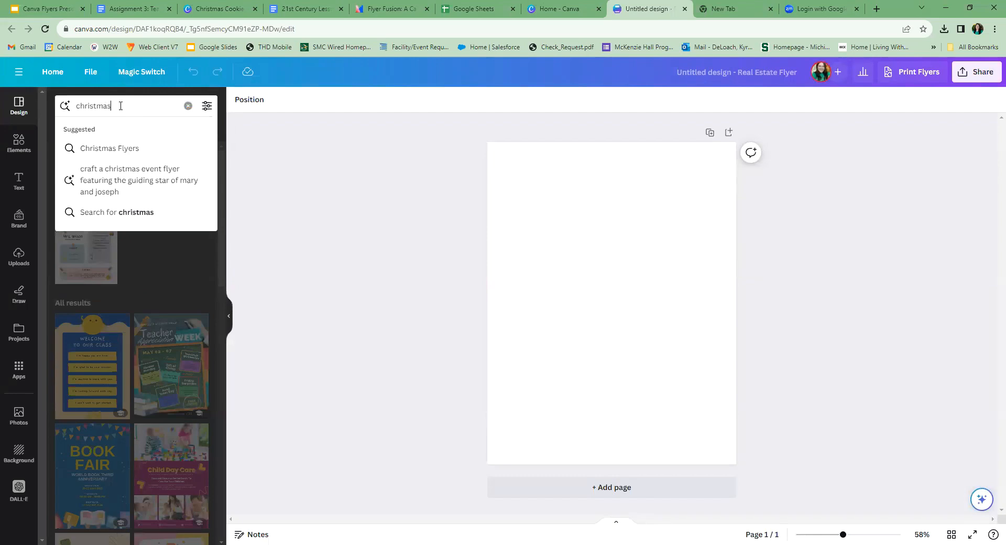
key("Return")
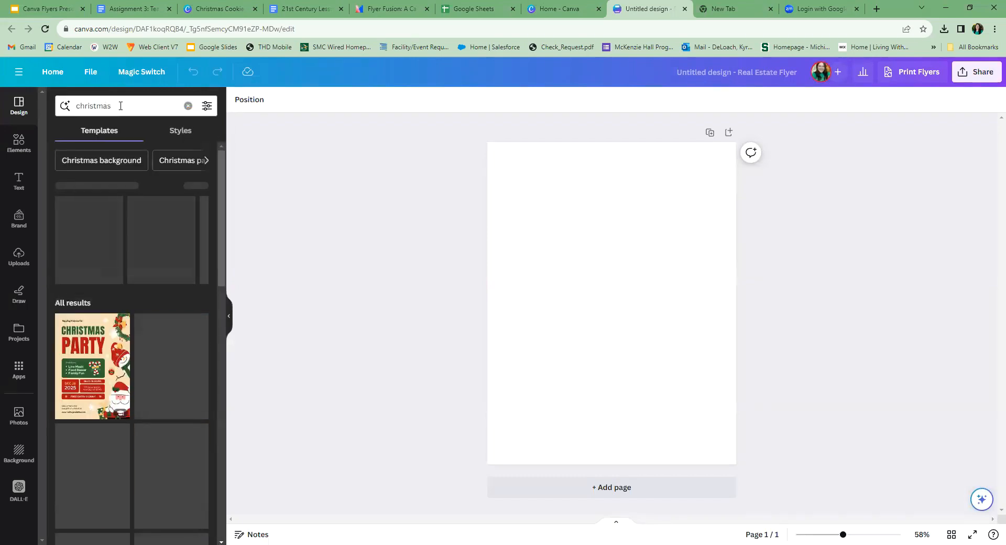
scroll(179, 293, "down", 3)
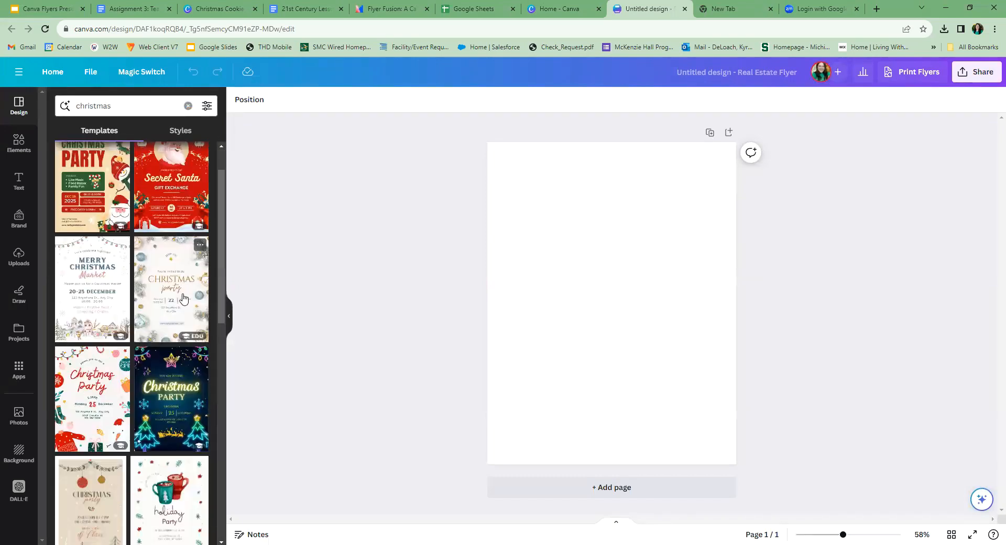
left_click(174, 296)
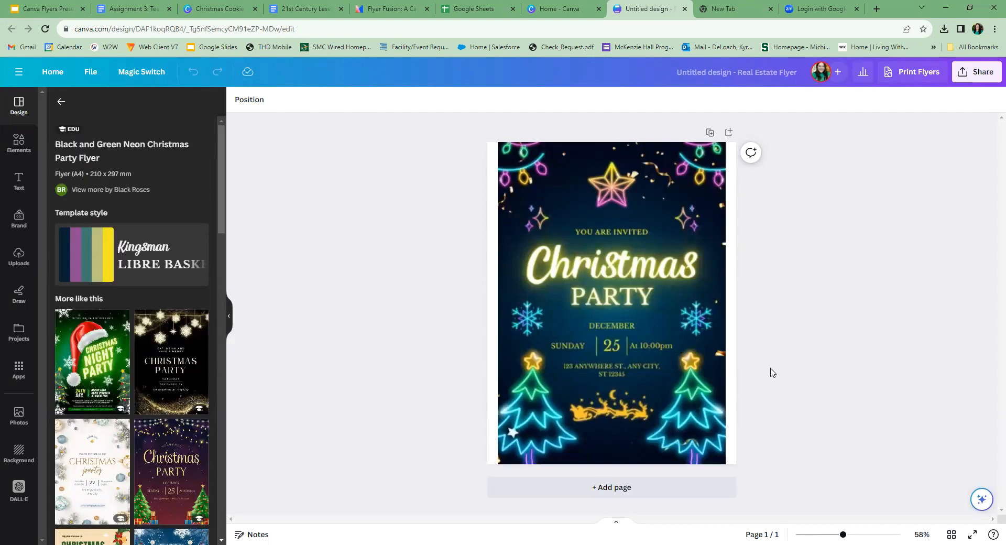
- Inspect the flyer's background, string lights, star and main heading as separate editable elements
left_click(511, 274)
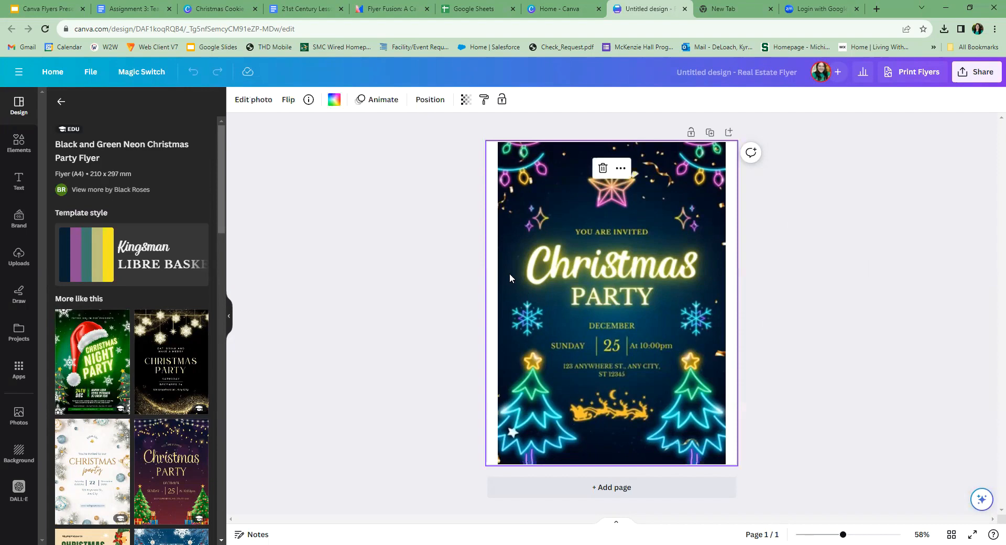
left_click(427, 274)
left_click(521, 183)
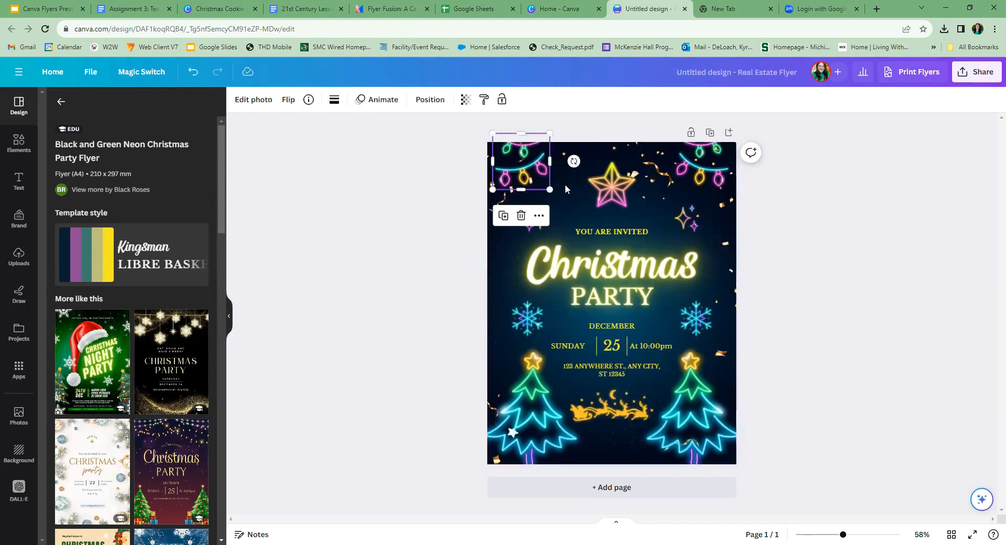
left_click(611, 184)
left_click(647, 279)
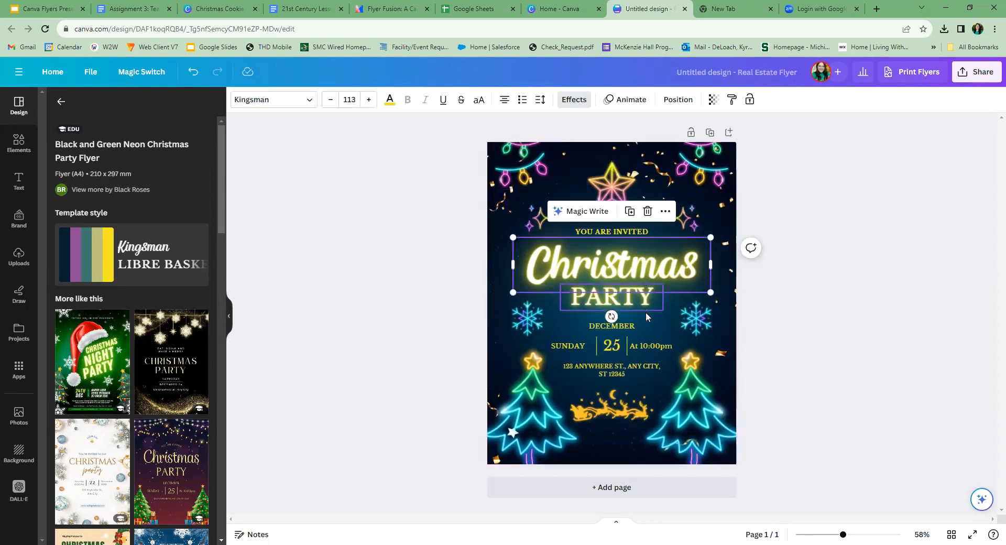
left_click(699, 322)
- Replace the heading word "Christmas" with "Holiday"
left_click(614, 269)
left_click(614, 266)
left_click(679, 267)
left_click(694, 266)
left_click_drag(696, 267, 524, 265)
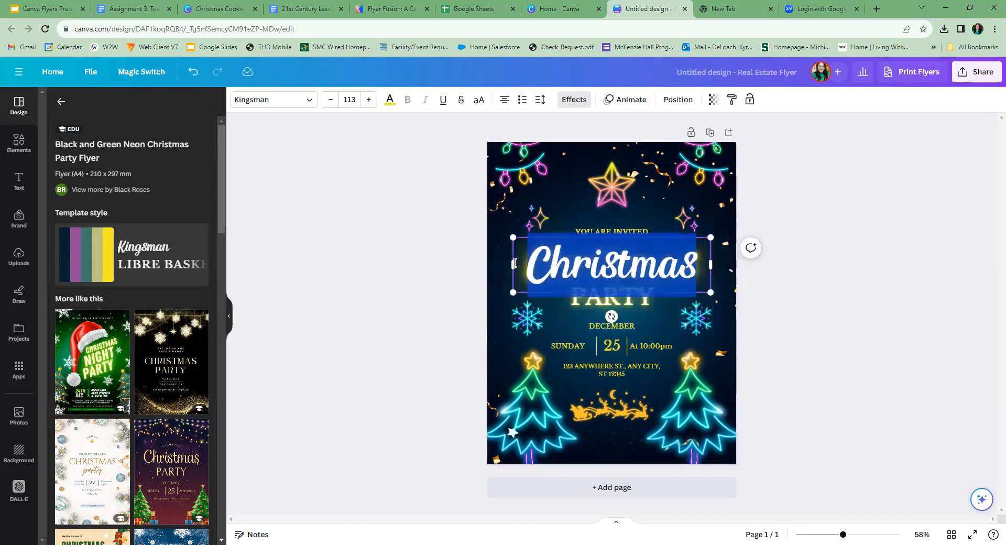
type("Holiday")
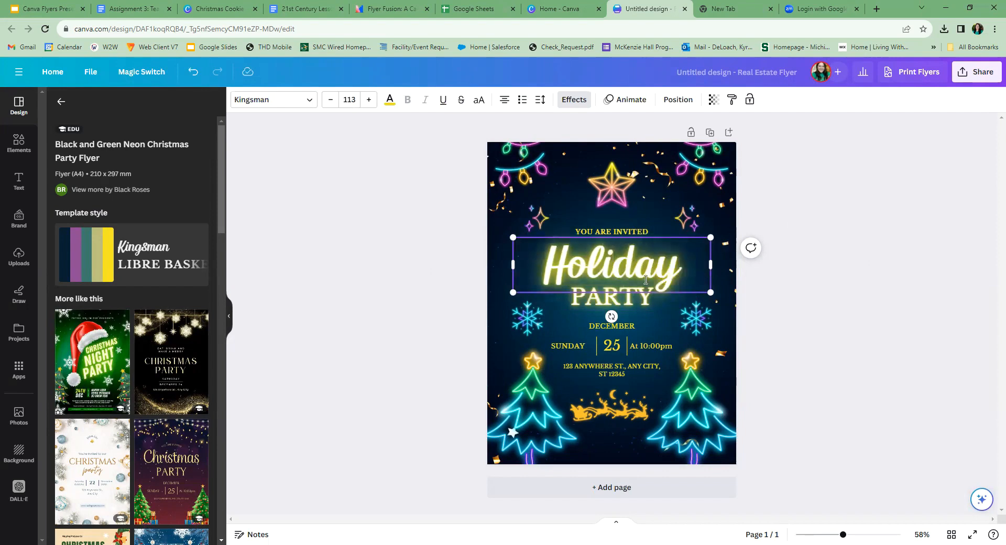
- Finish editing the heading and delete the large neon star above "You are invited"
left_click(813, 319)
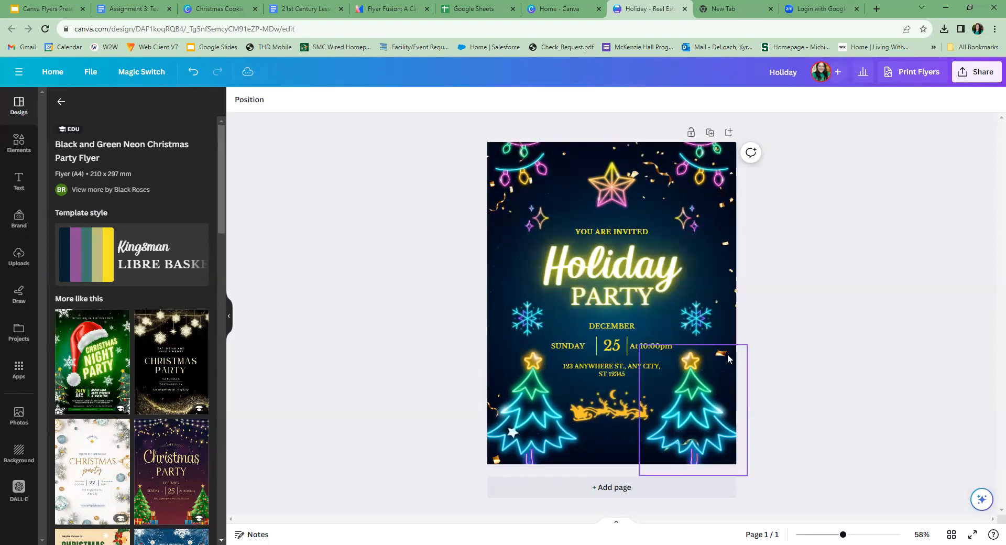
left_click(494, 345)
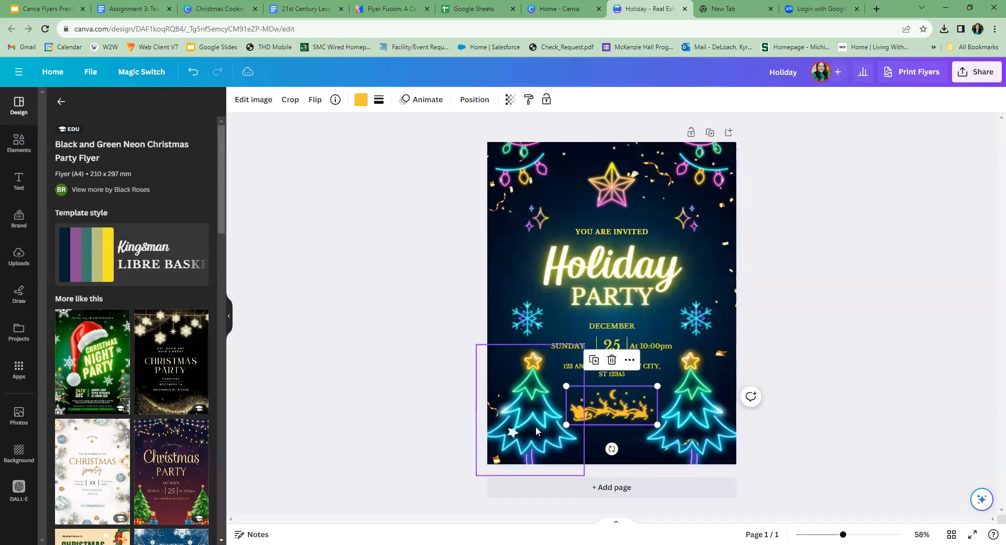
left_click(464, 263)
left_click(620, 201)
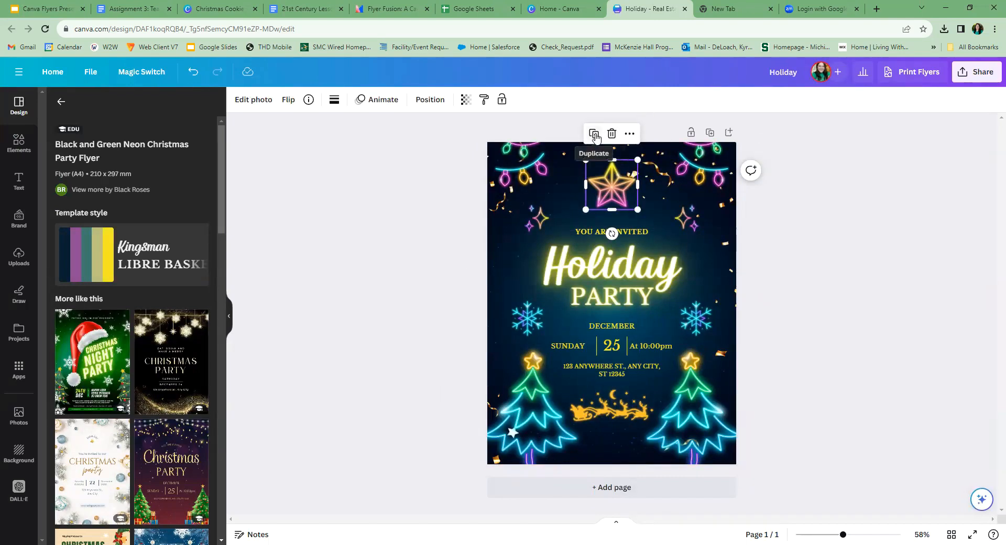
left_click(629, 134)
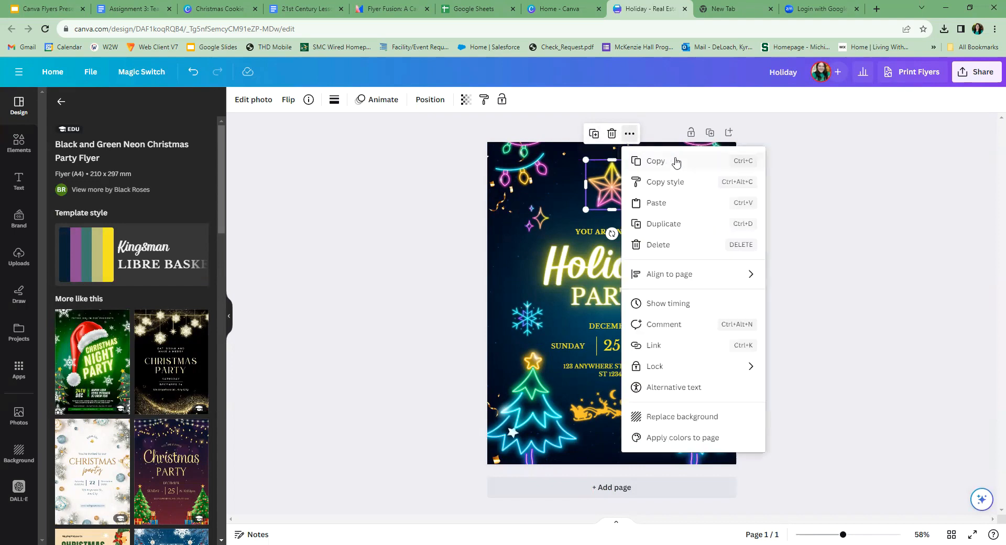
left_click(611, 134)
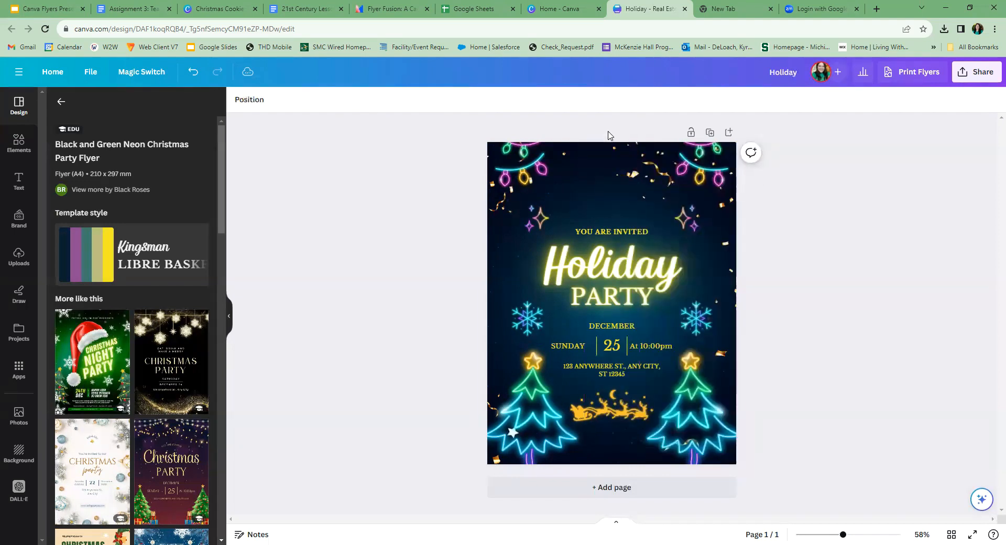
- Search the element graphics for "moon" and add the yellow crescent moon with stars to the flyer
left_click(21, 140)
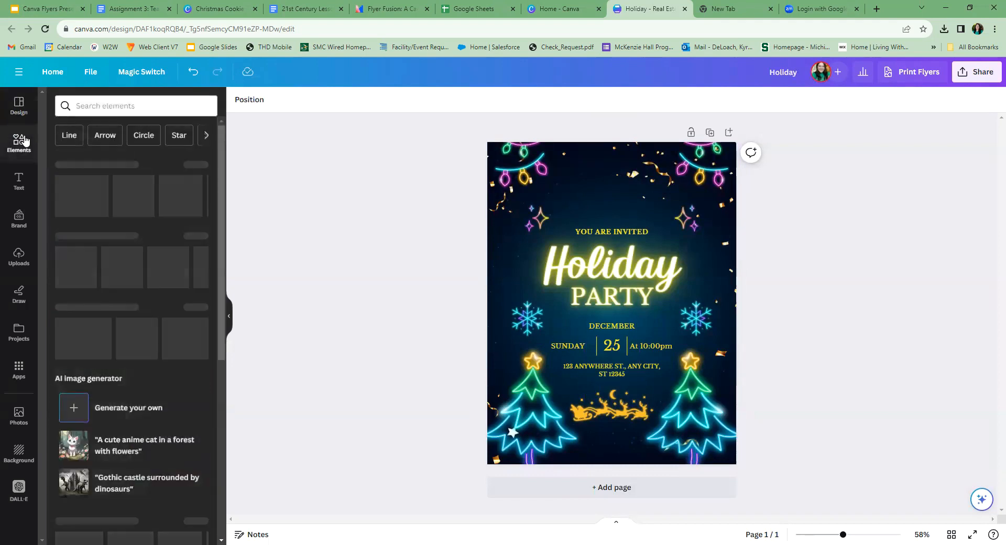
left_click(89, 106)
type("moon")
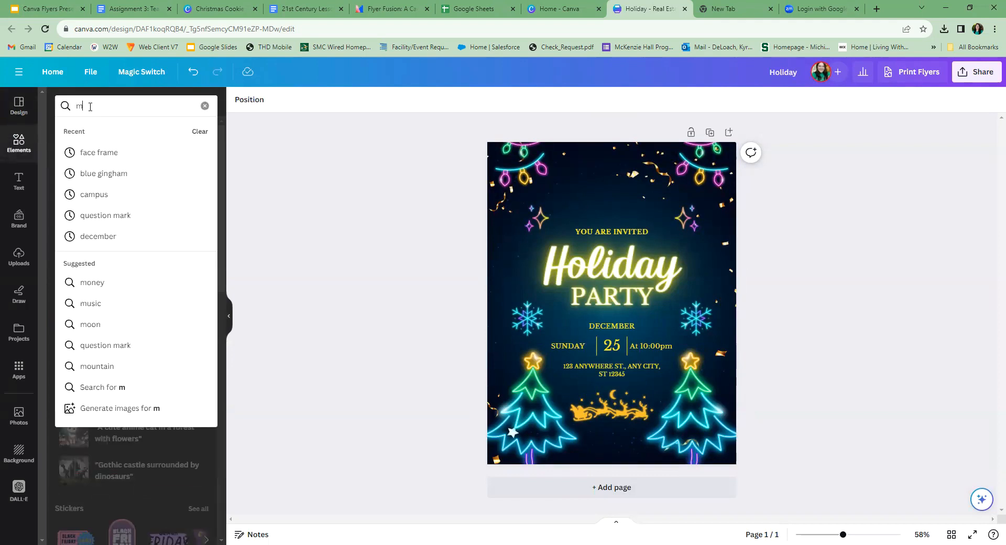
key("Return")
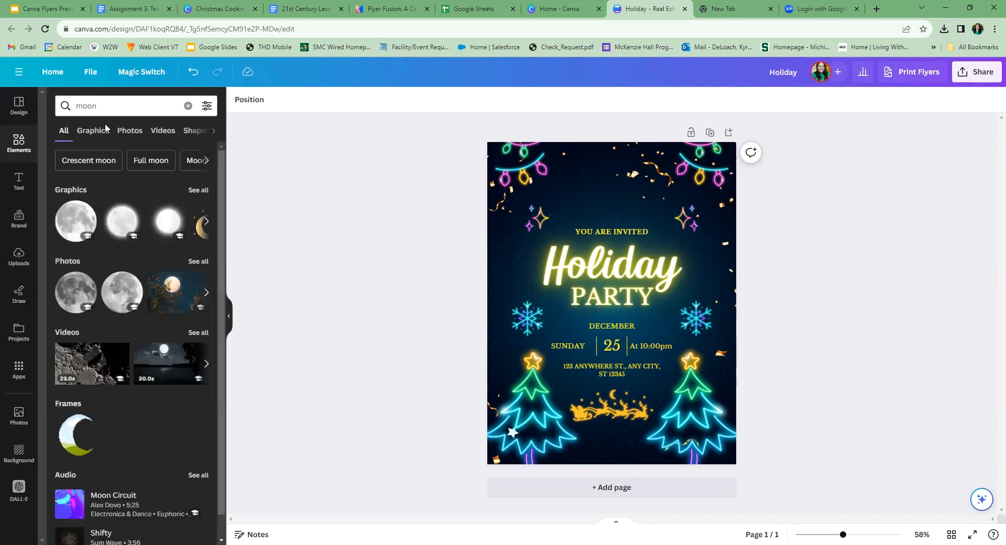
left_click(93, 131)
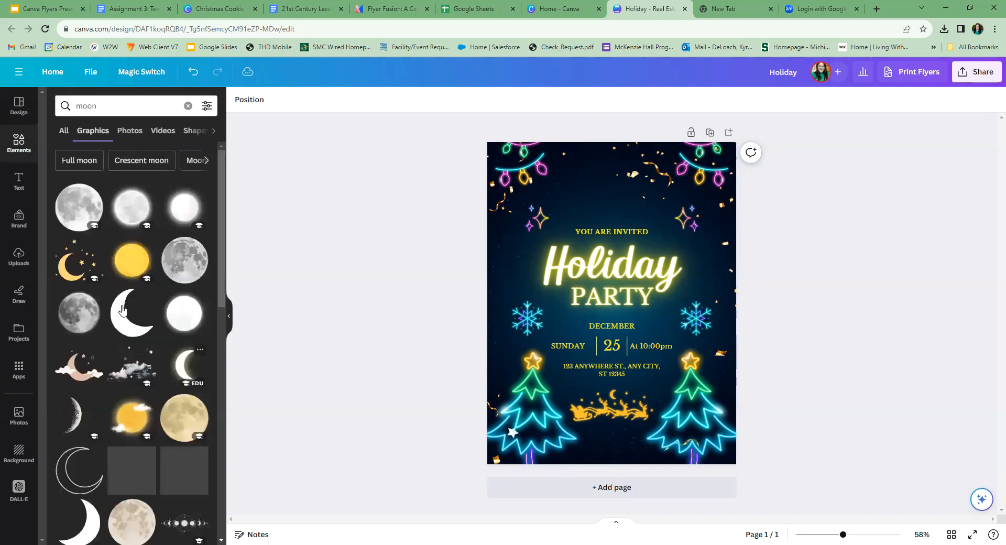
left_click(78, 262)
- Shrink the moon graphic and place it above "You are invited", between the two light strings
left_click_drag(594, 341, 589, 223)
left_click_drag(558, 145, 576, 166)
left_click_drag(595, 202, 588, 190)
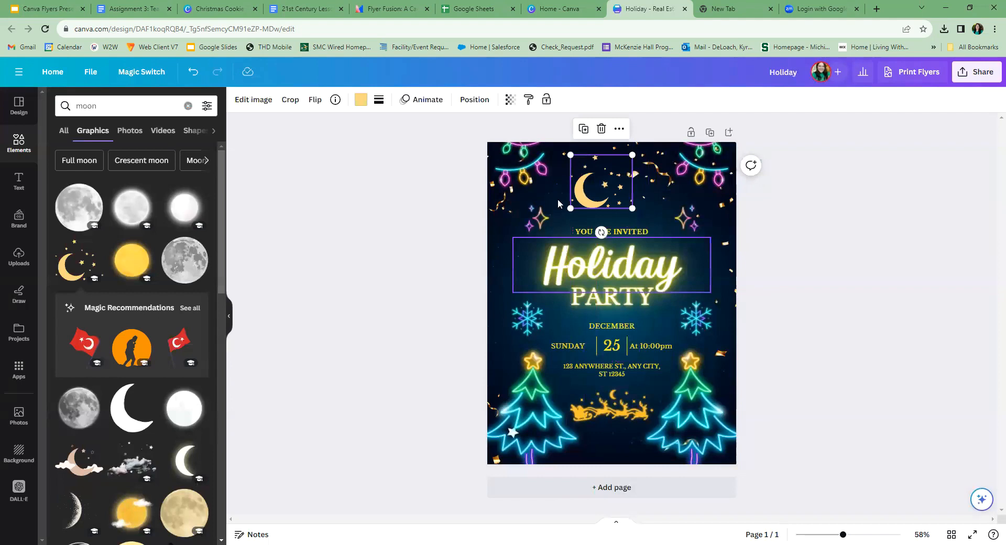
- Recolor the moon graphic with the golden orange from the Christmas tree's photo colors
left_click(360, 100)
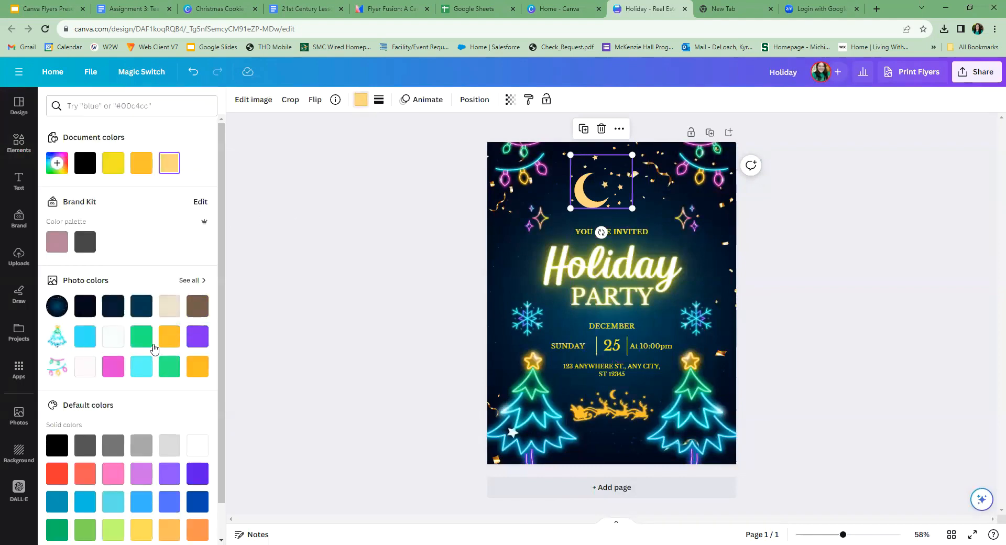
left_click(170, 342)
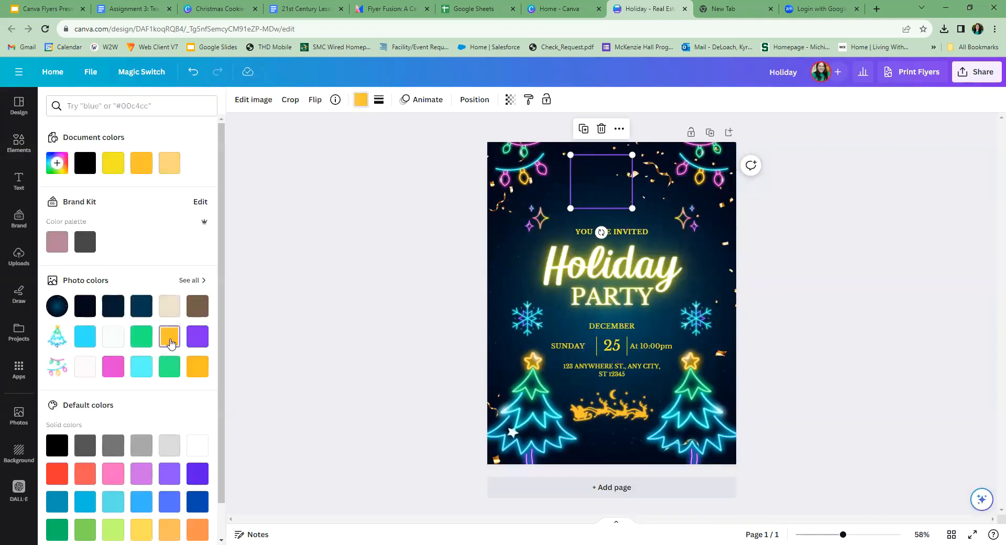
left_click(385, 322)
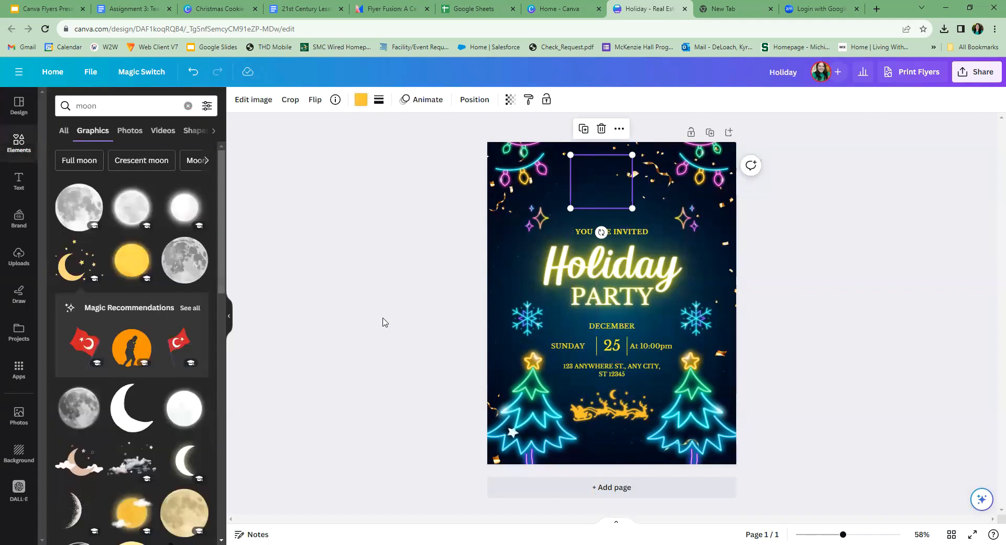
left_click(414, 255)
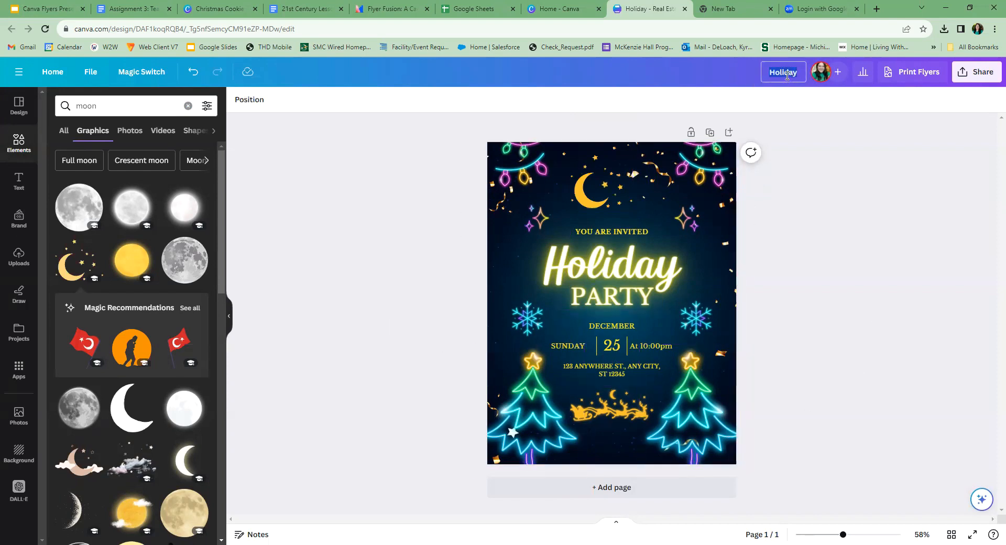
- Rename the design "Holiday Flyer"
type("Holid")
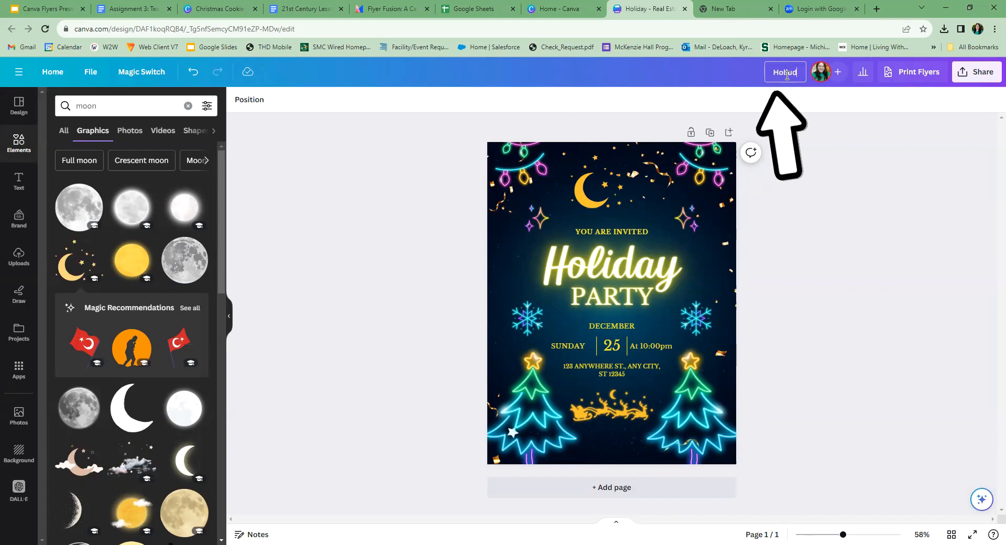
type("ay Flyer")
left_click(895, 207)
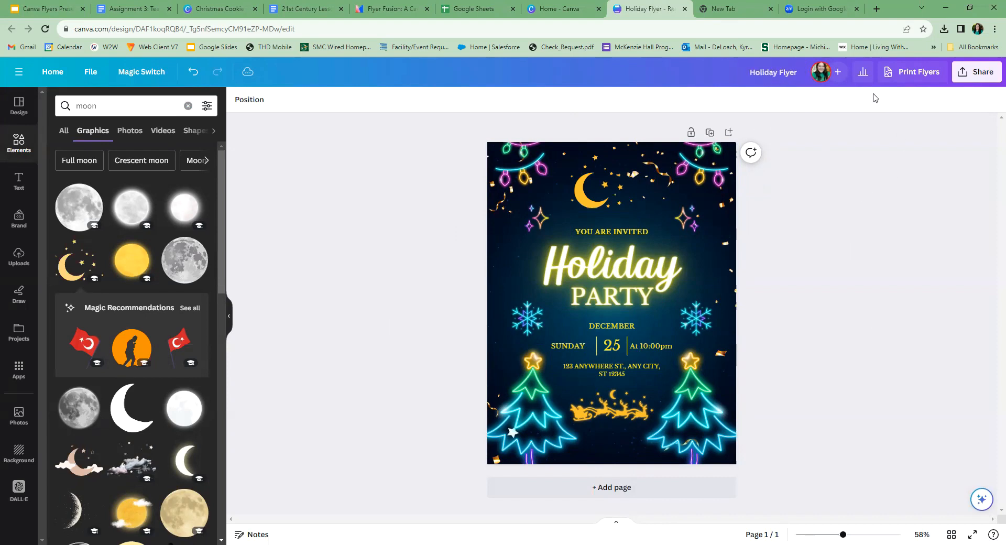
- View the people-with-access options for inviting collaborators to the design
left_click(838, 74)
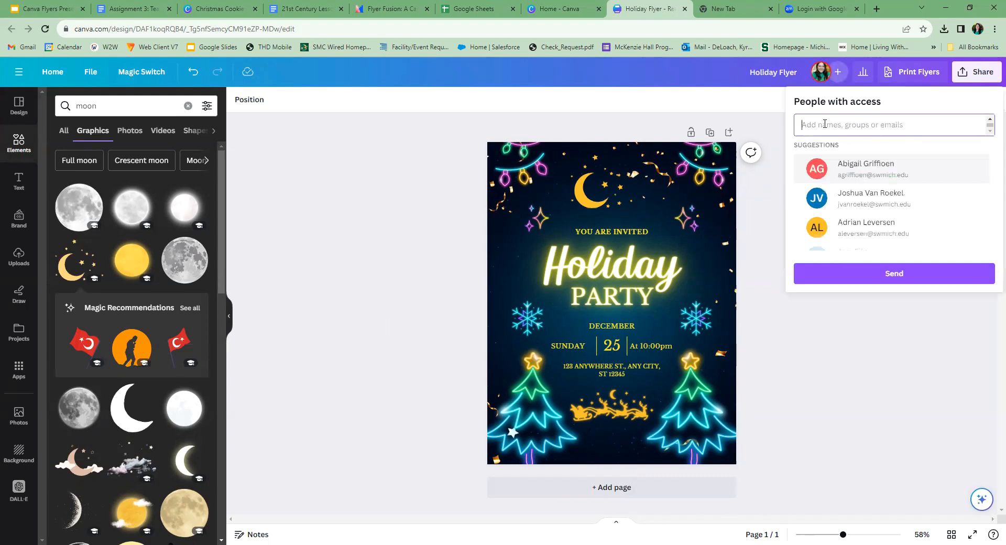
left_click(884, 308)
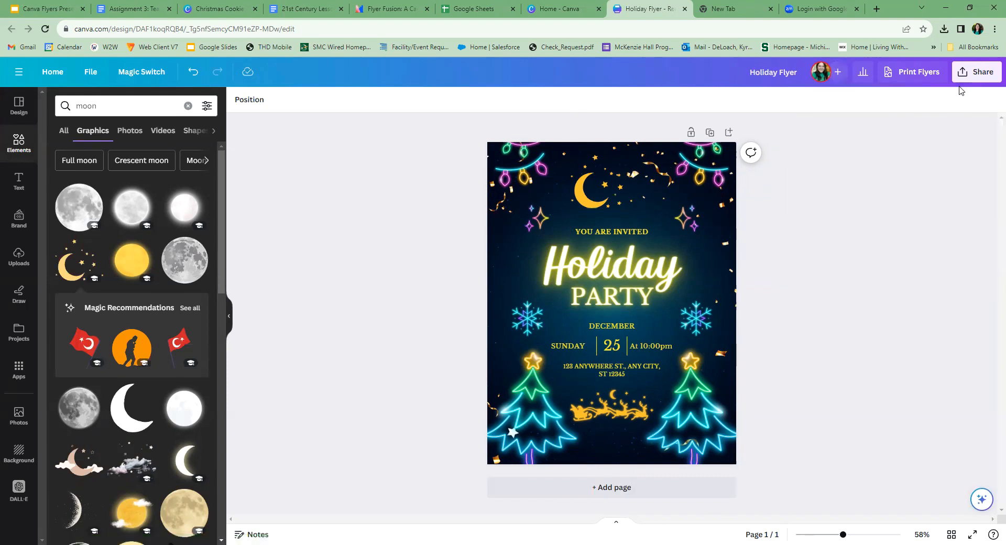
- Open the flyer's download settings and choose PDF Print as the file type
left_click(975, 72)
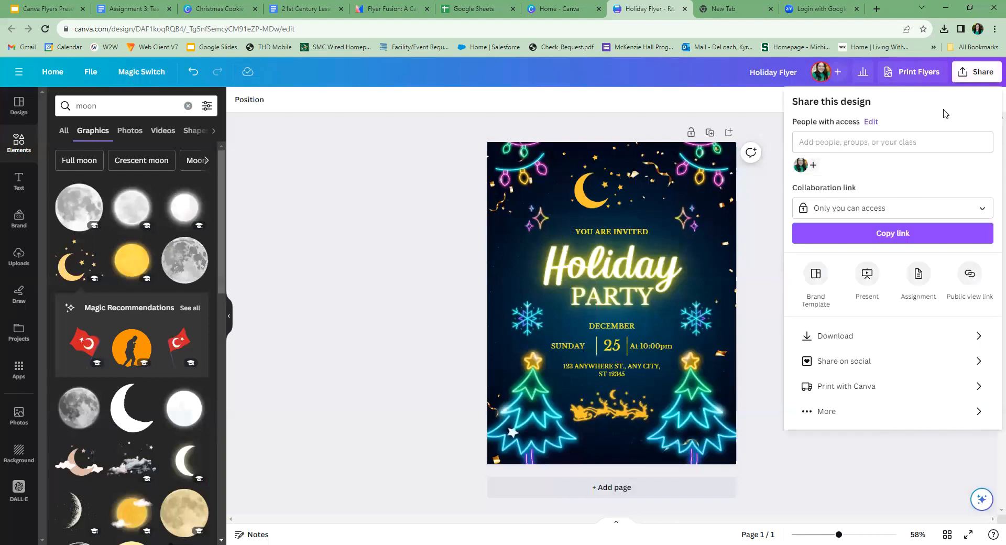
left_click(862, 338)
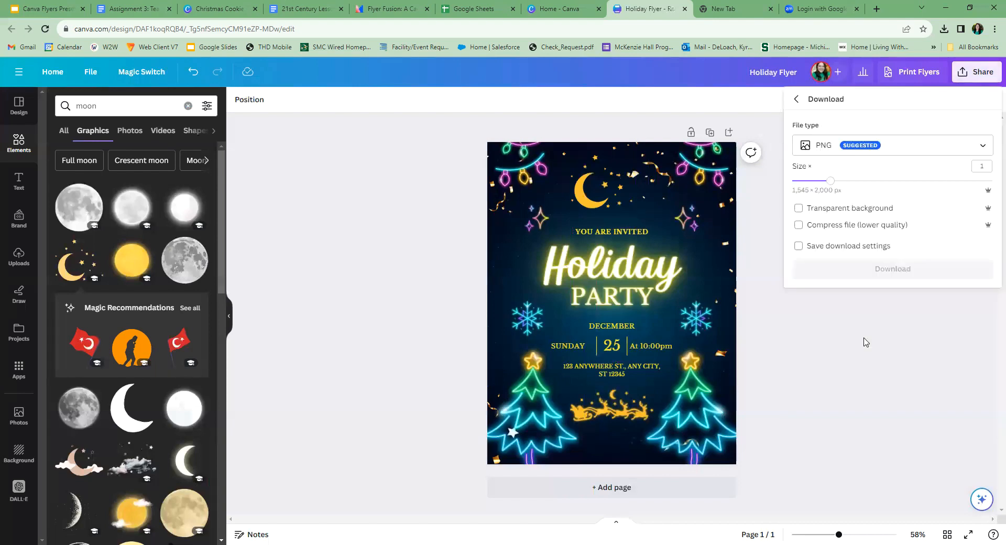
left_click(829, 149)
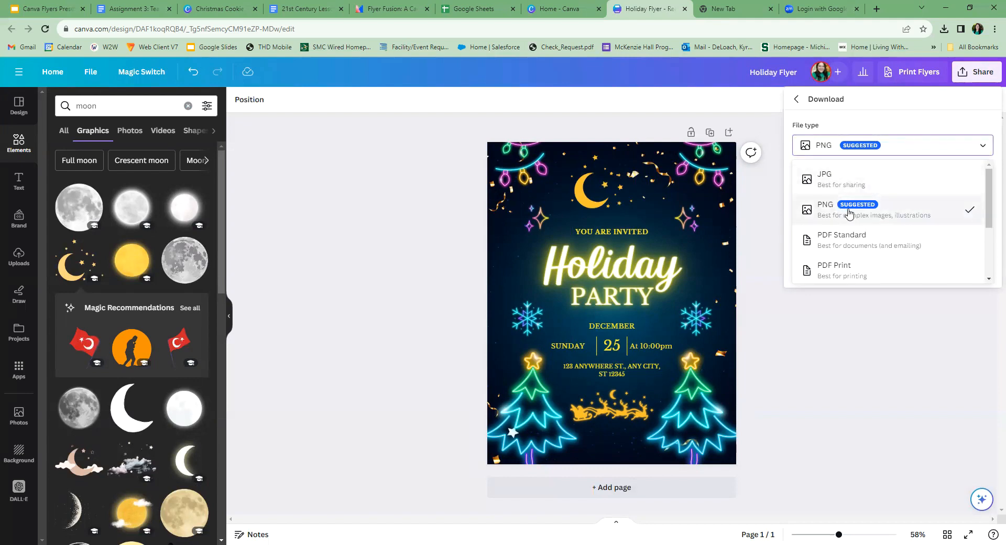
scroll(873, 270, "down", 3)
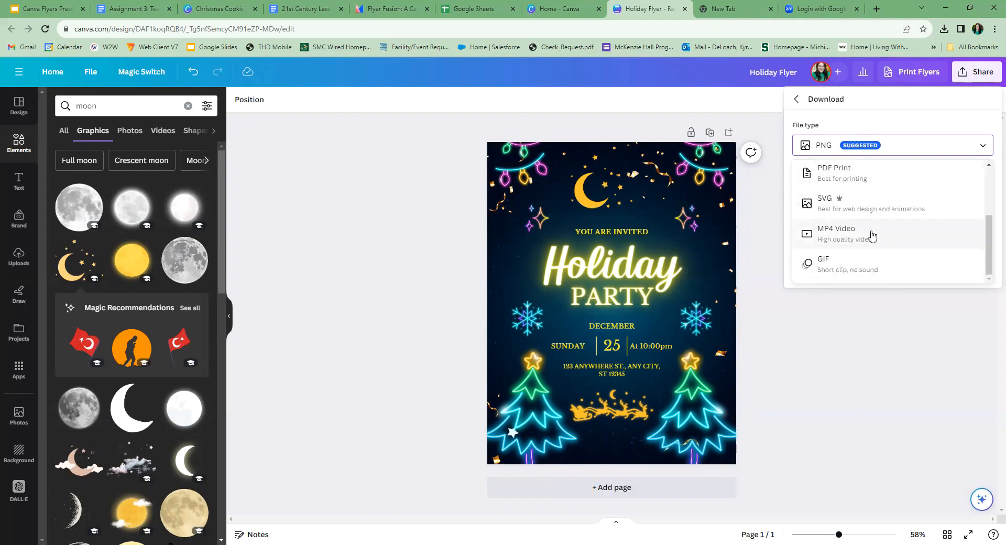
left_click(869, 178)
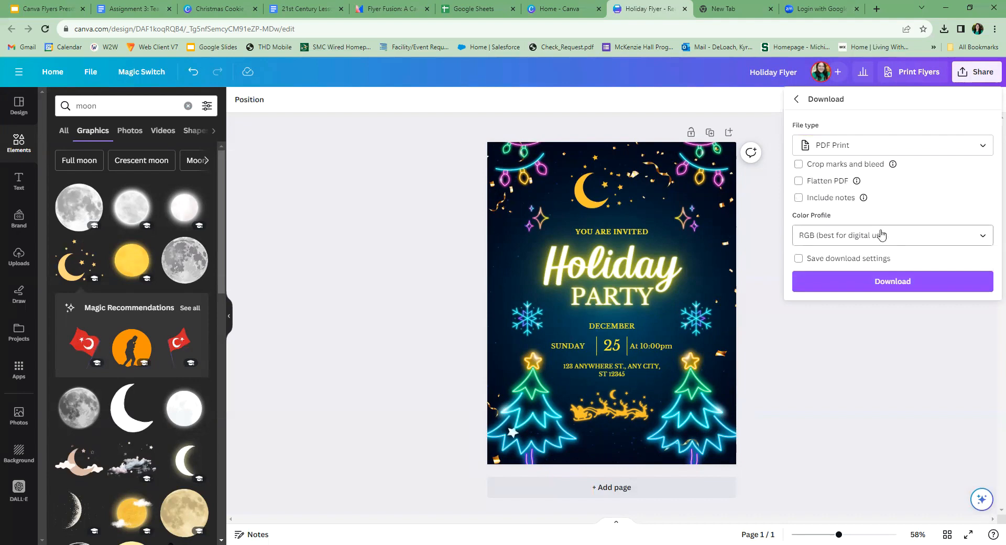
- Set the color profile to CMYK (best for professional printing), save the download settings, and download the flyer
left_click(821, 235)
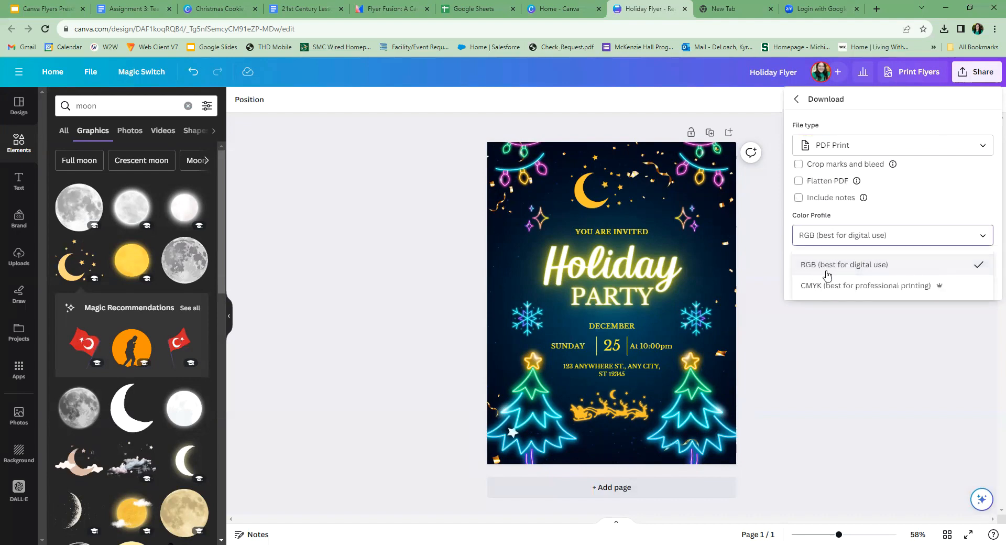
left_click(852, 291)
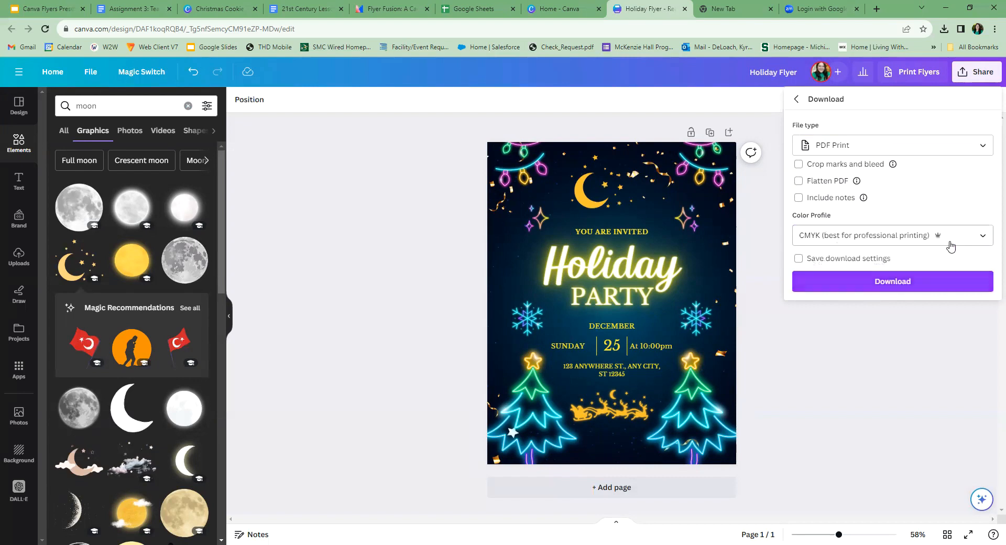
left_click(798, 258)
left_click(826, 281)
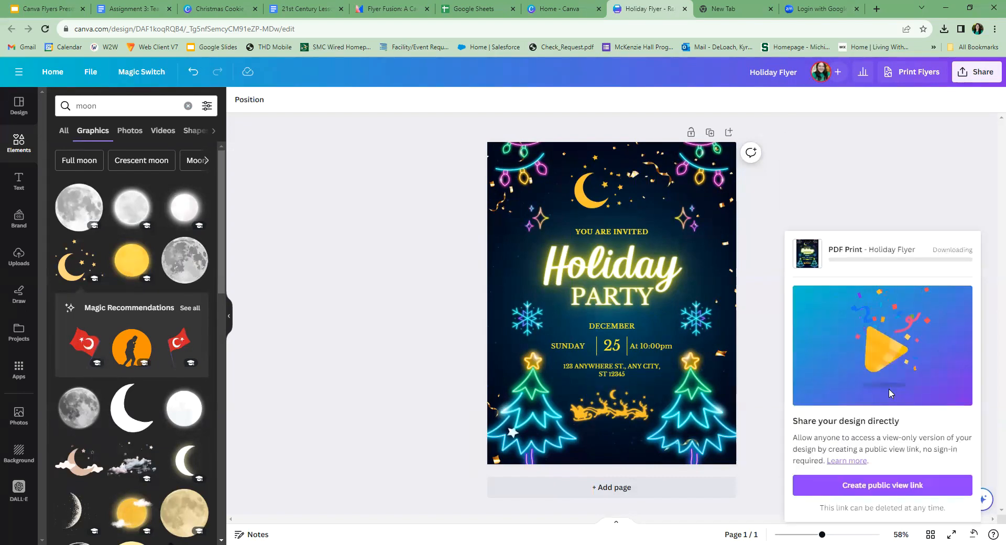
left_click(837, 203)
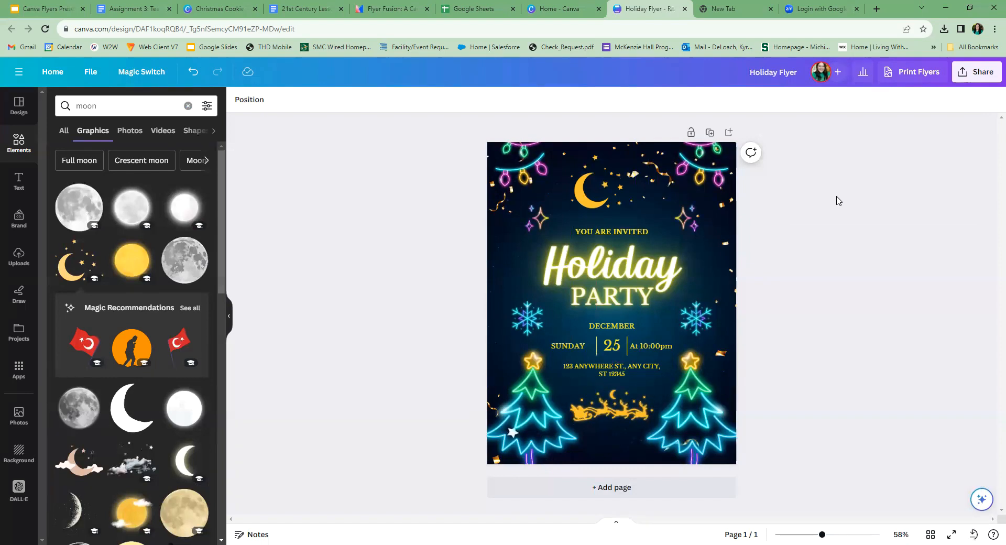